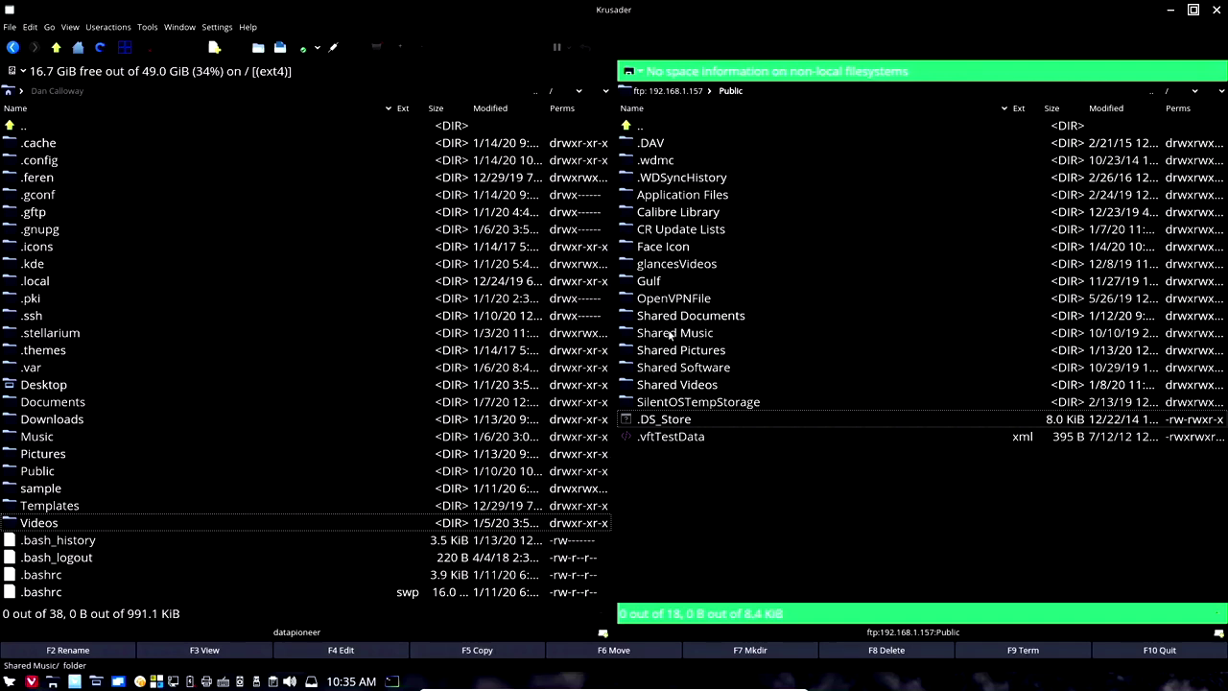
Create a folder named temporary in the local home panel.
mouse_move(670, 334)
left_click(229, 612)
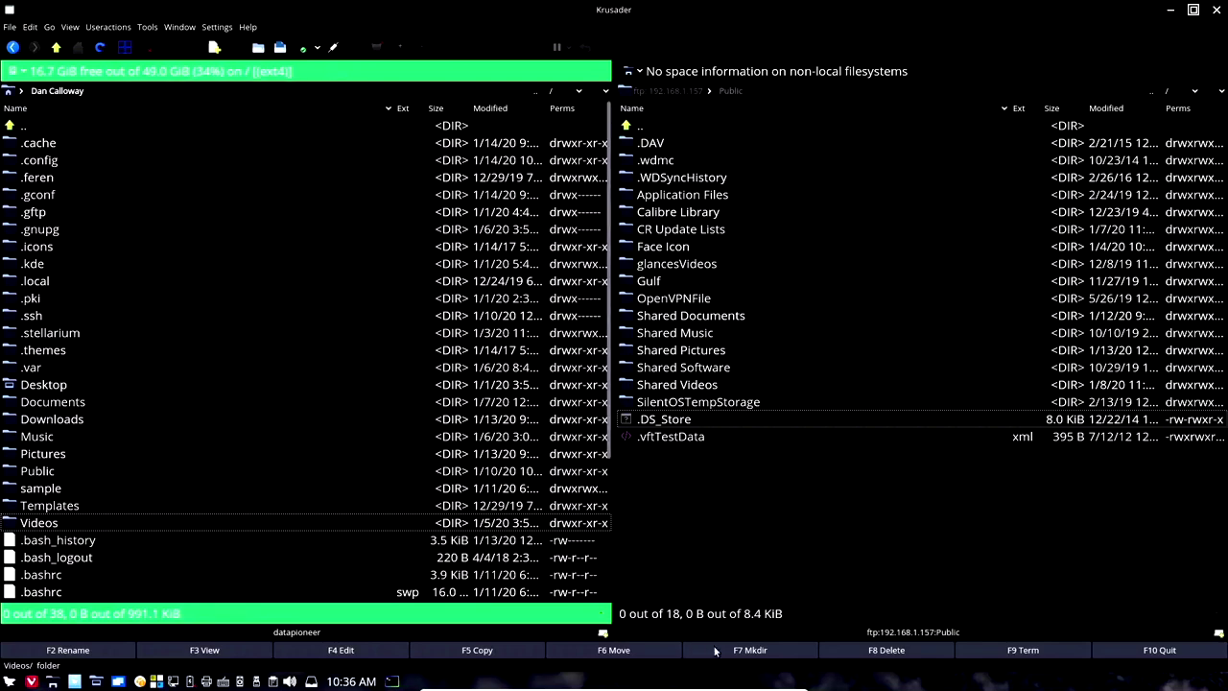
left_click(754, 650)
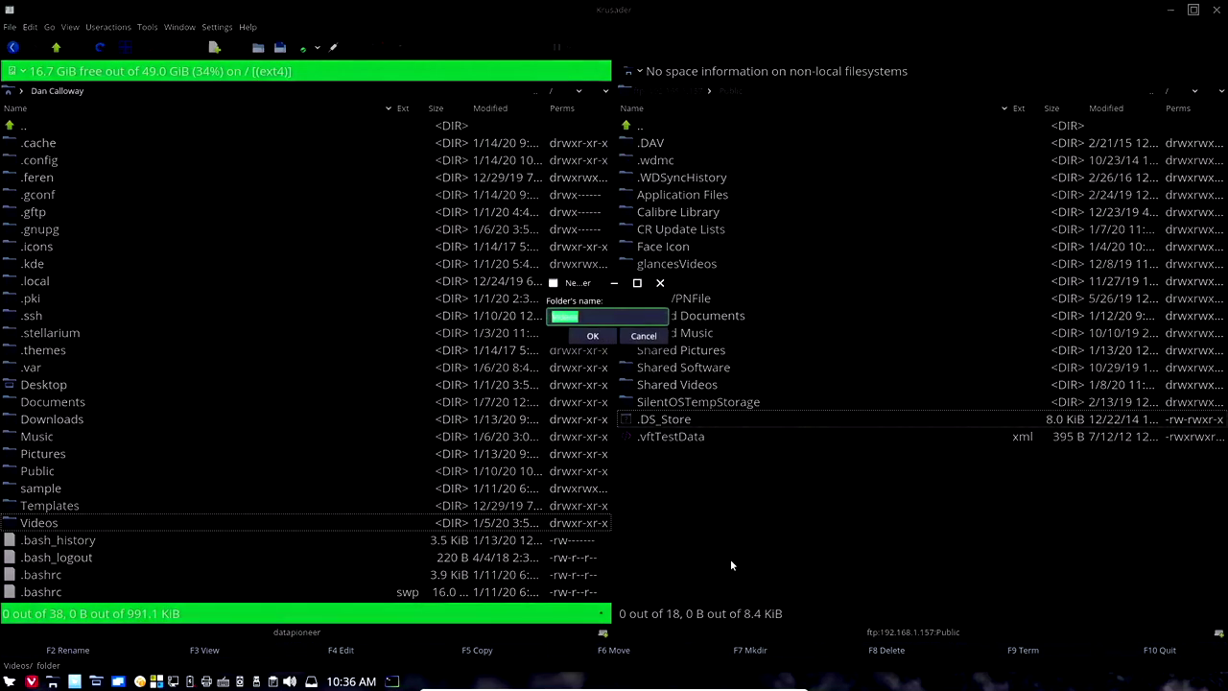
type("temporary")
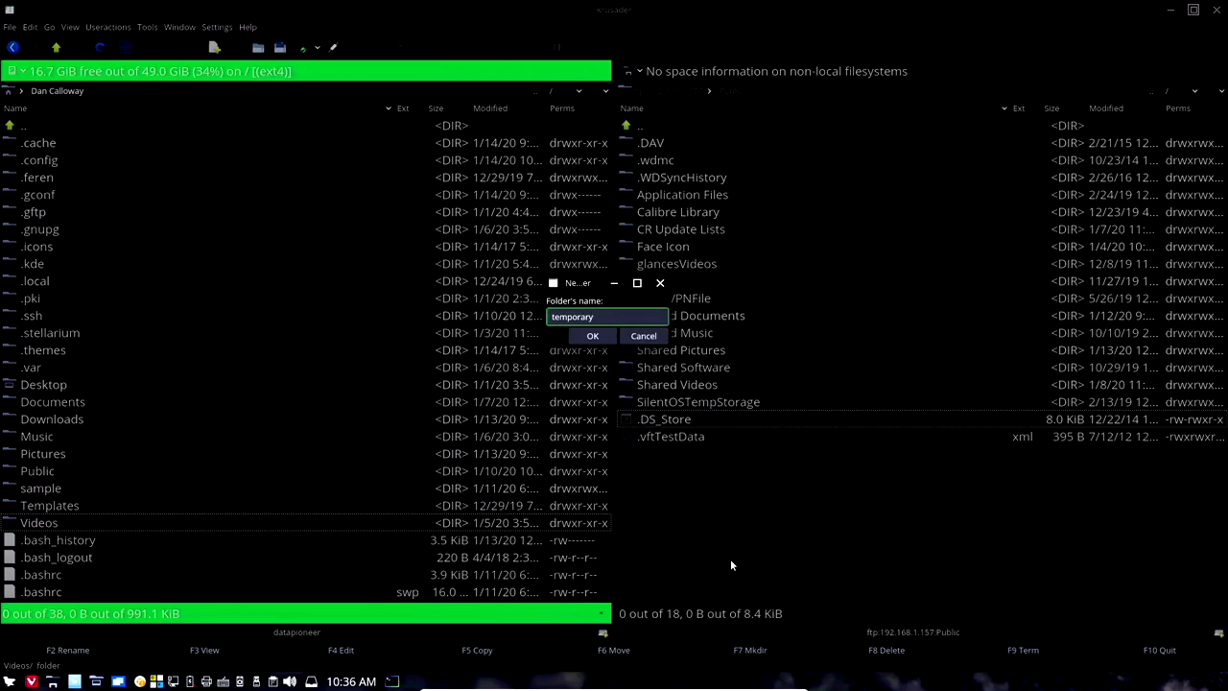
left_click(592, 335)
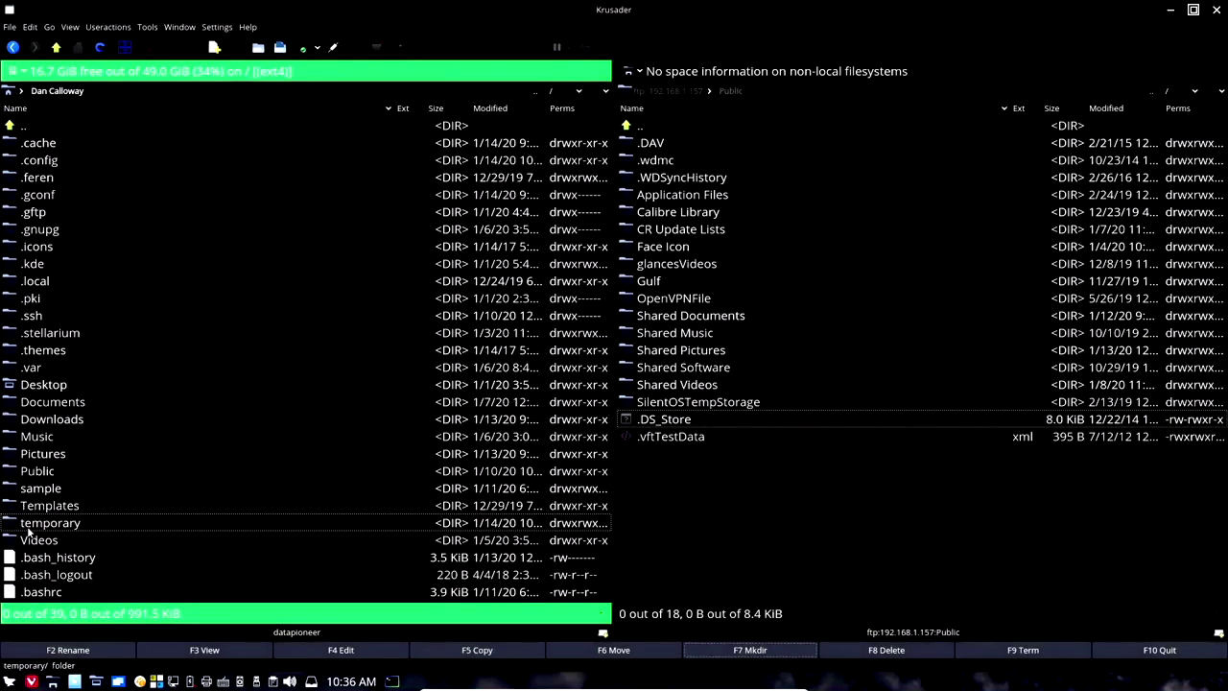
Inside temporary, create testFile1 reading "This is a test file." and save it.
double_click(30, 527)
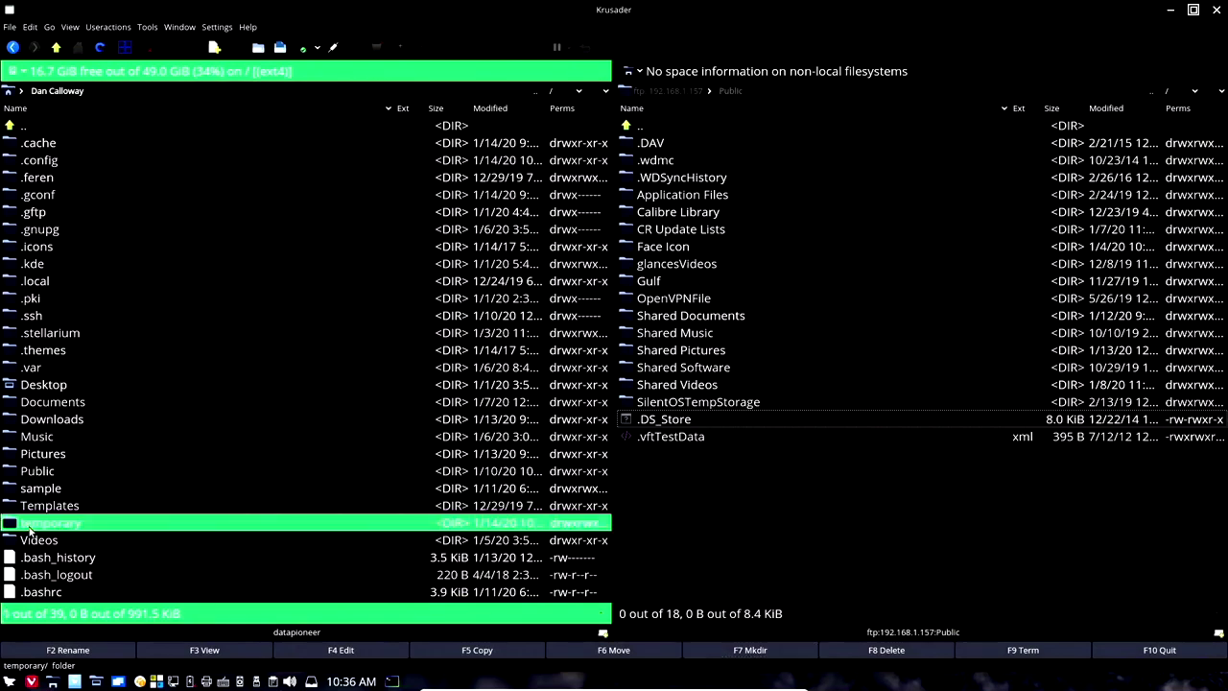
right_click(109, 361)
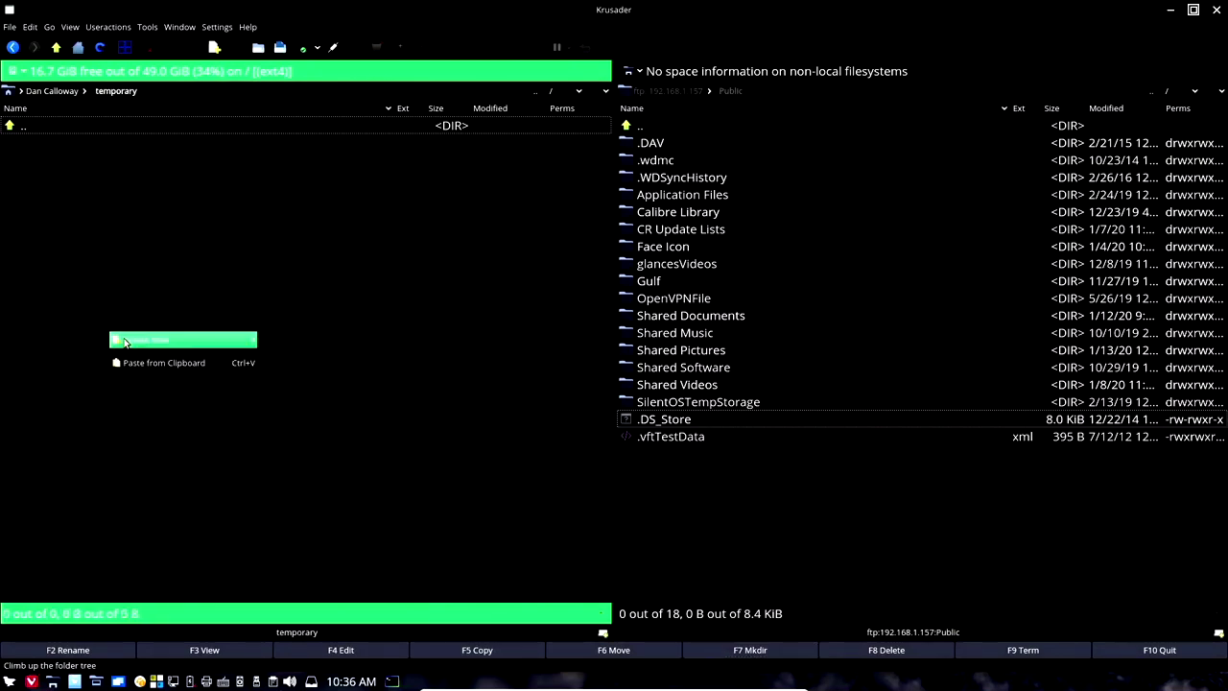
mouse_move(125, 341)
left_click(307, 355)
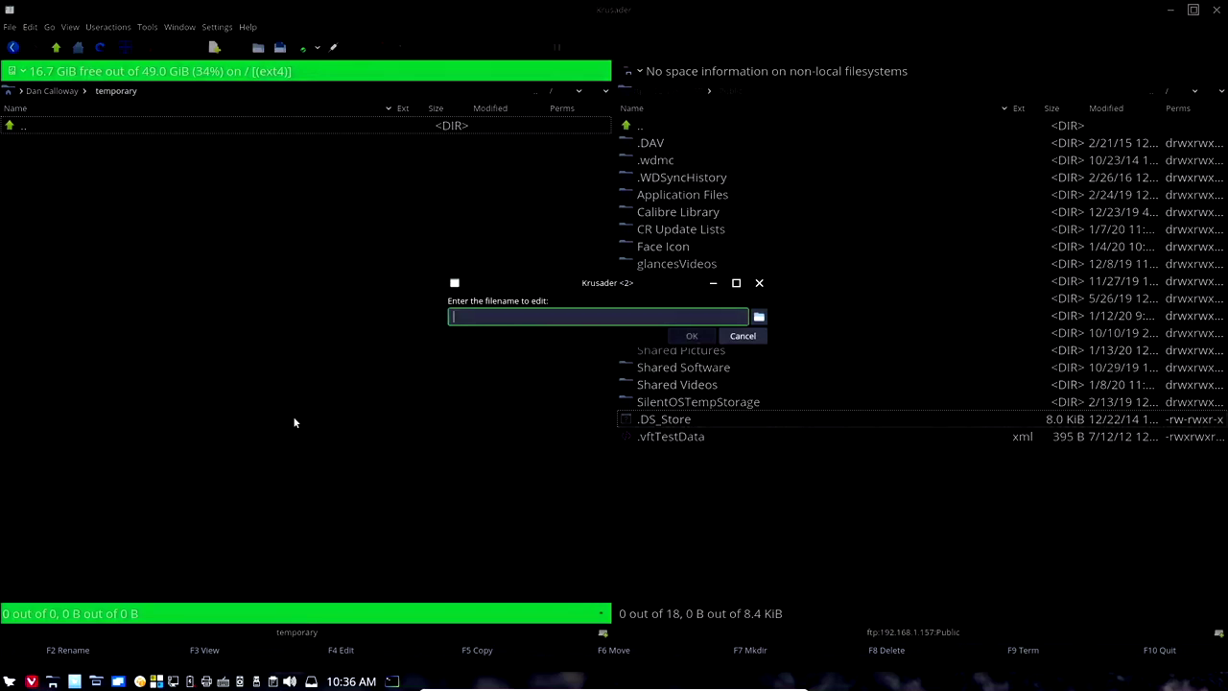
type("test")
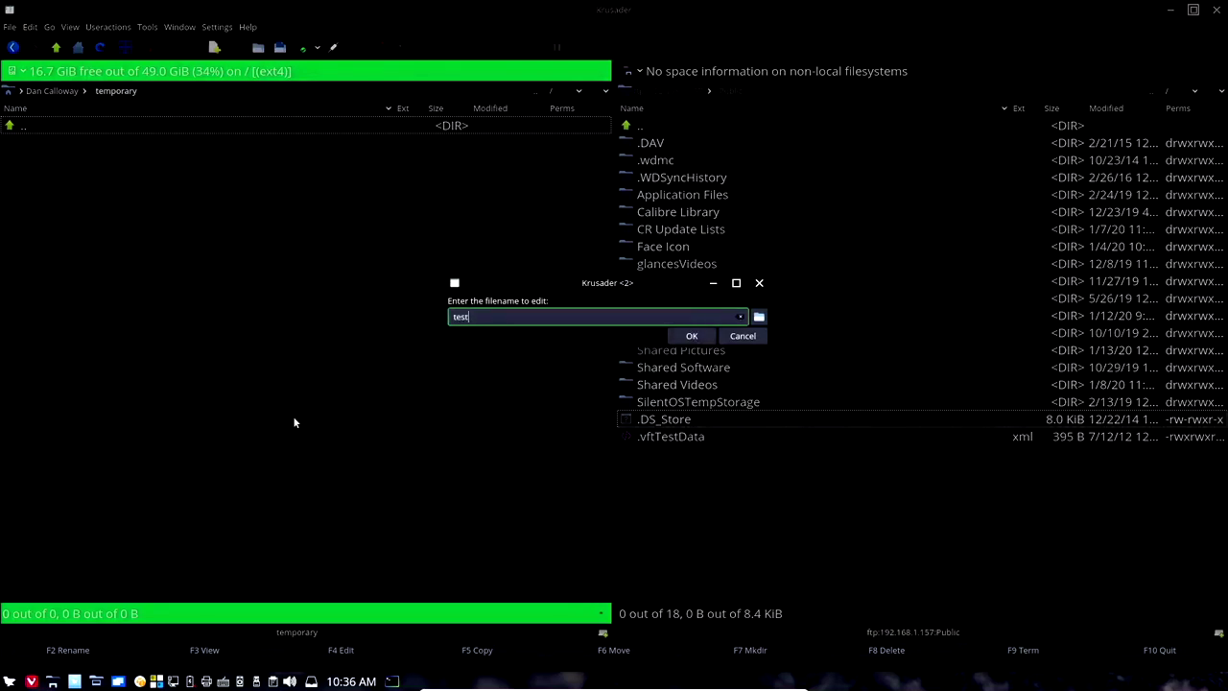
type("File1")
left_click(691, 334)
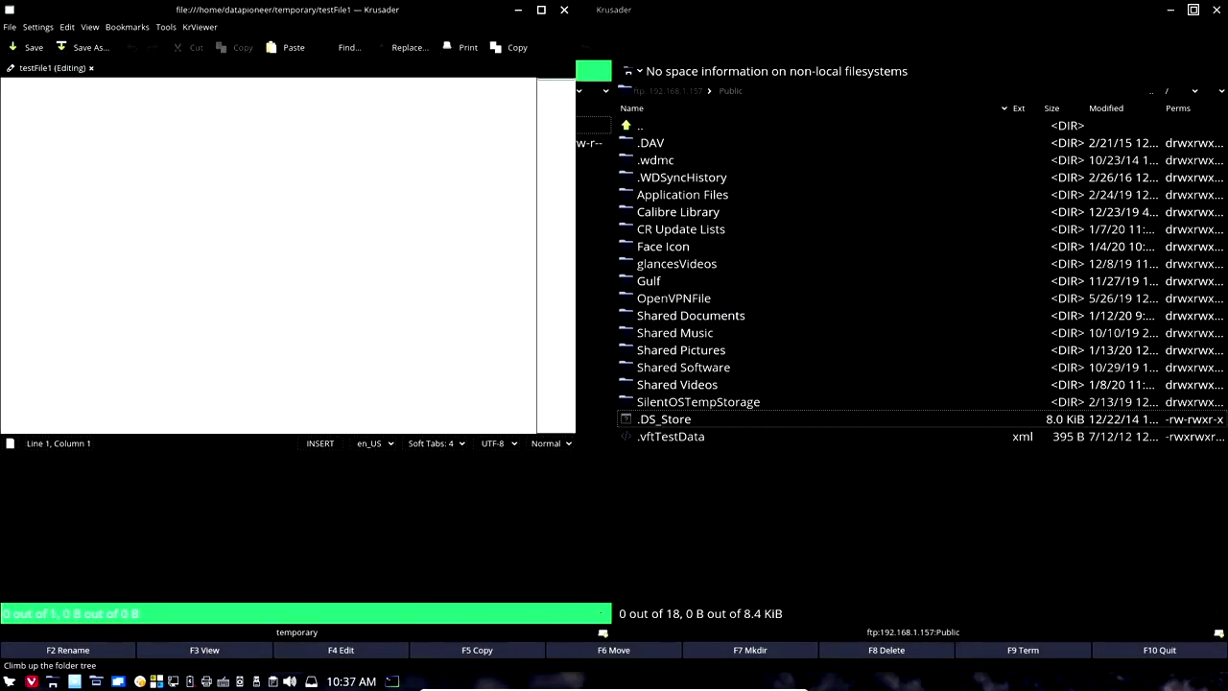
type("This is a test ")
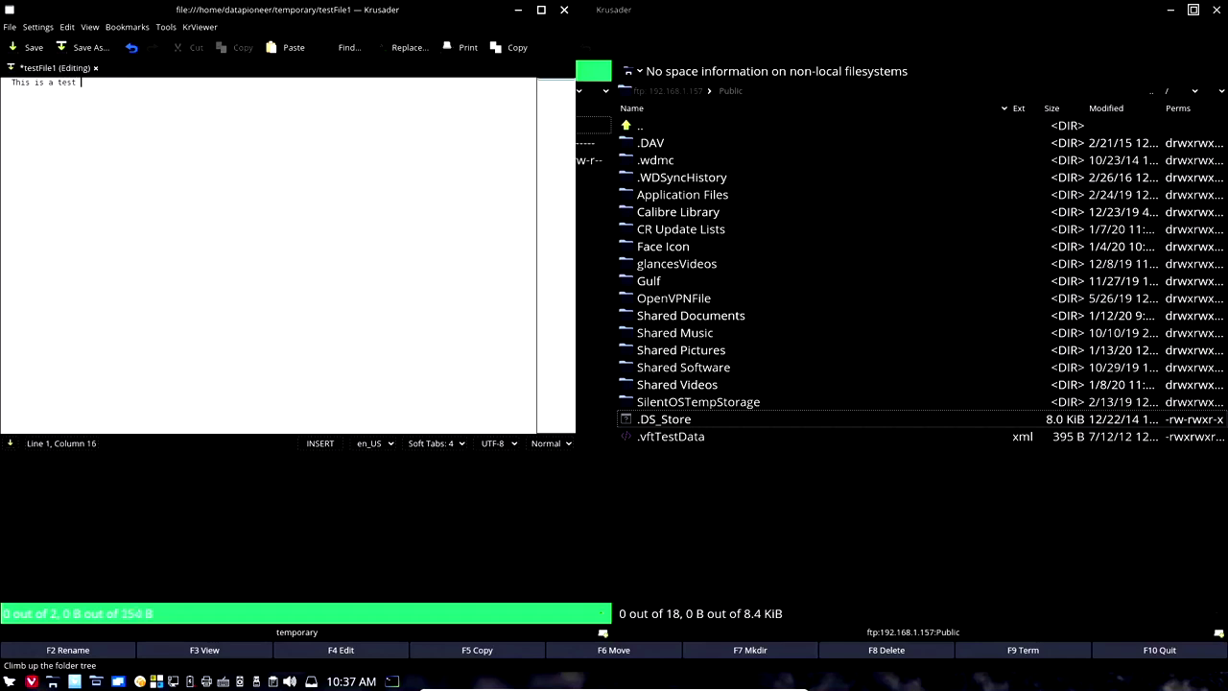
type("file.")
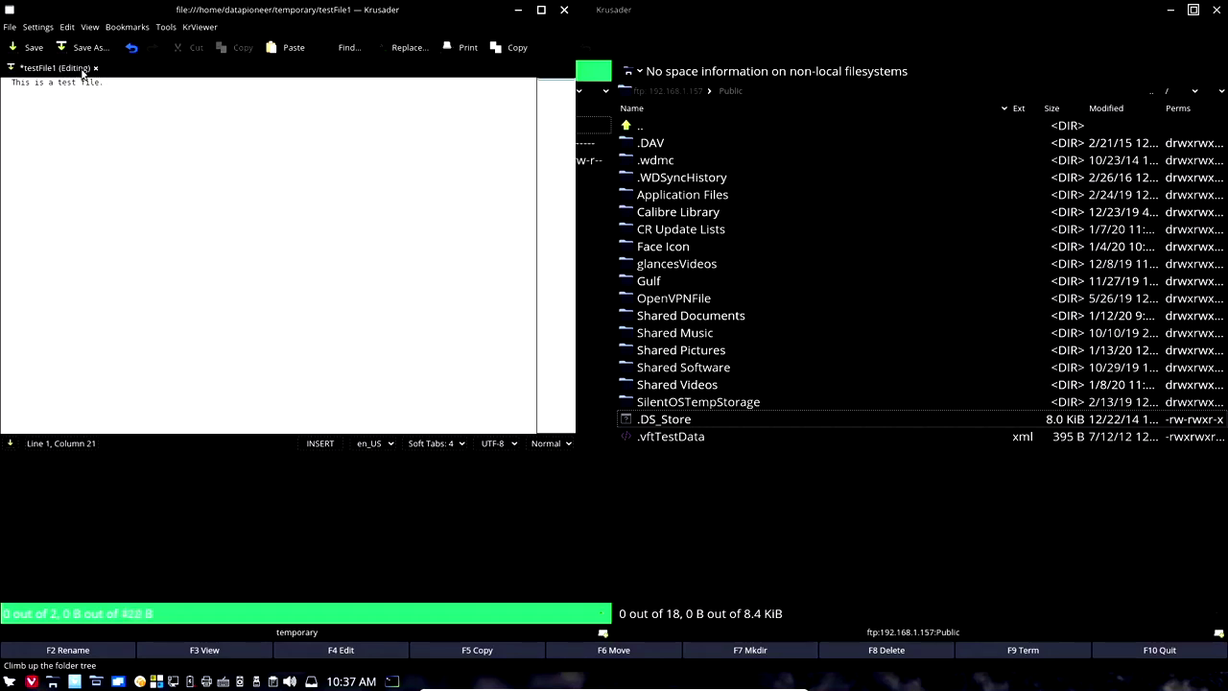
left_click(29, 47)
left_click(564, 10)
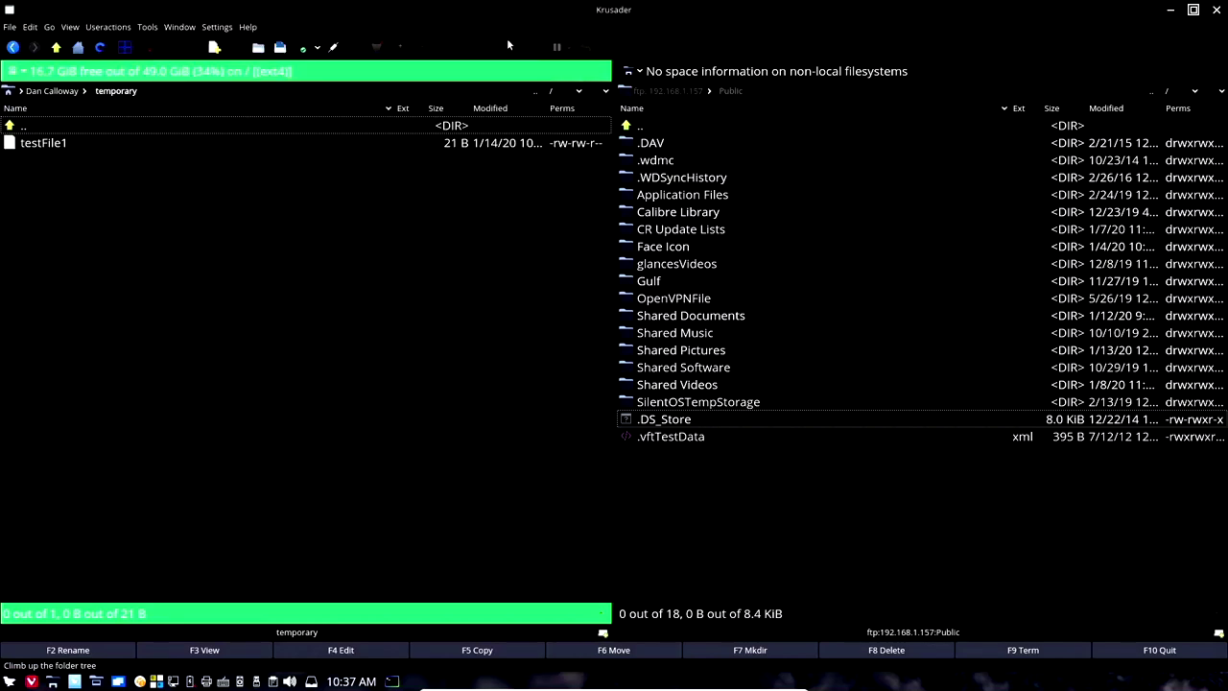
Copy the local temporary folder onto the FTP Public share and open the remote copy.
double_click(10, 128)
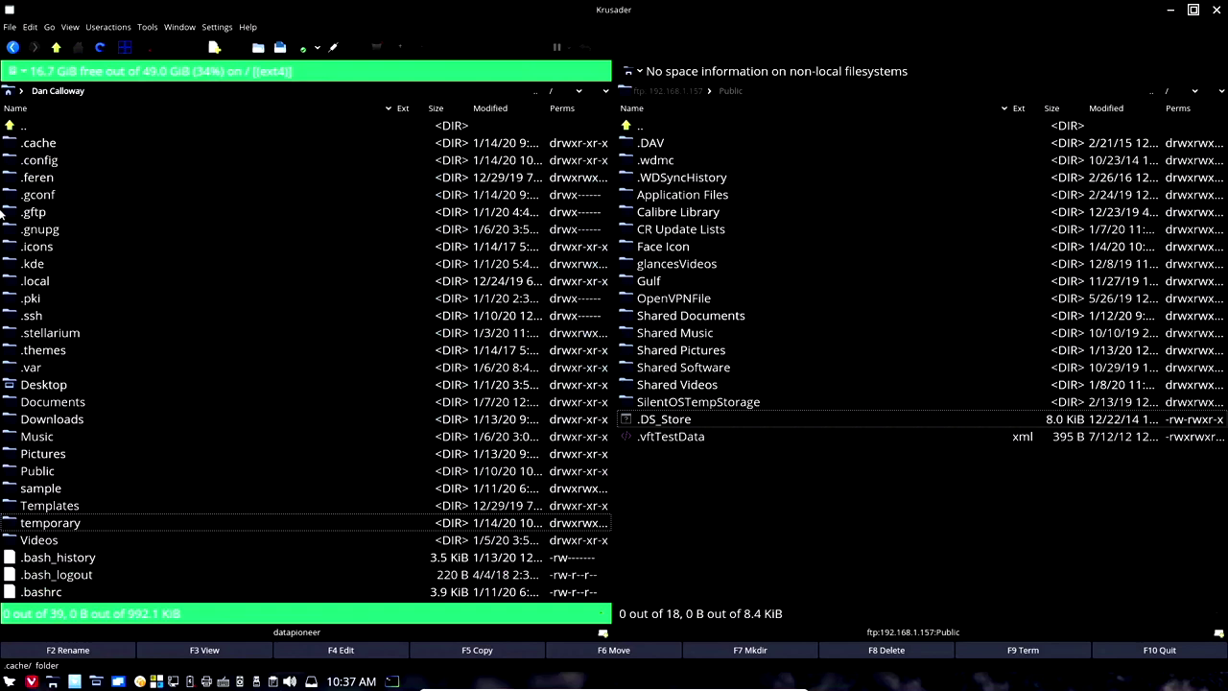
left_click(53, 524)
left_click_drag(579, 544, 767, 534)
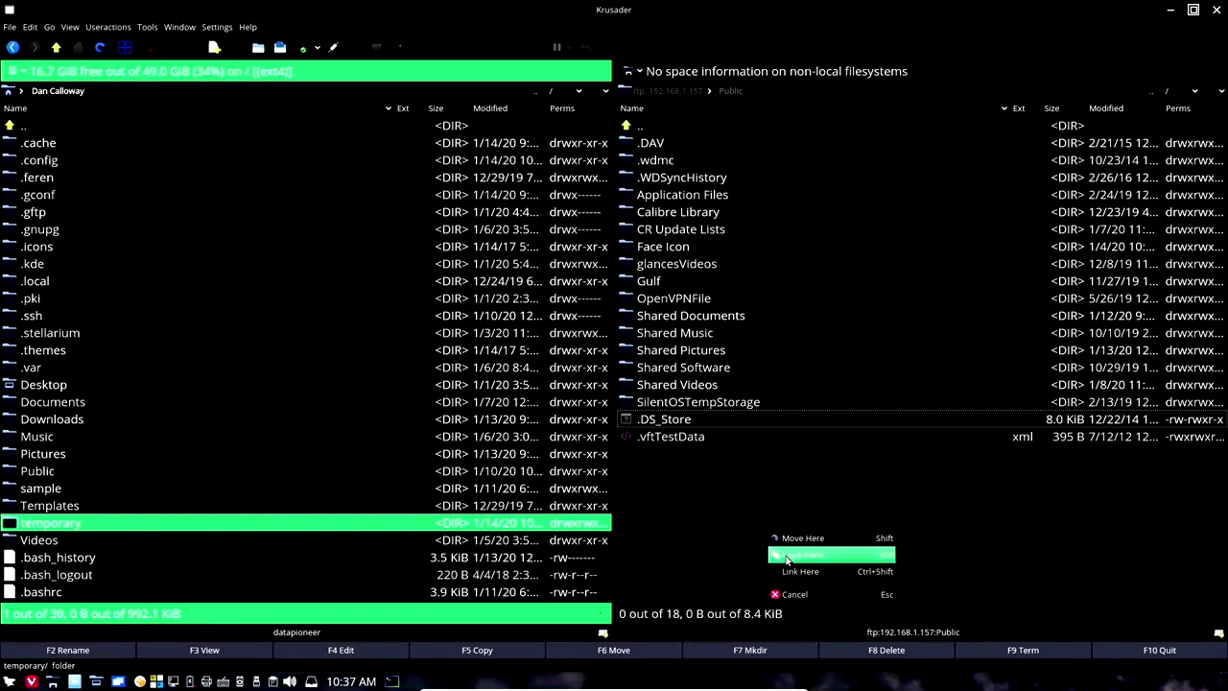
left_click(786, 557)
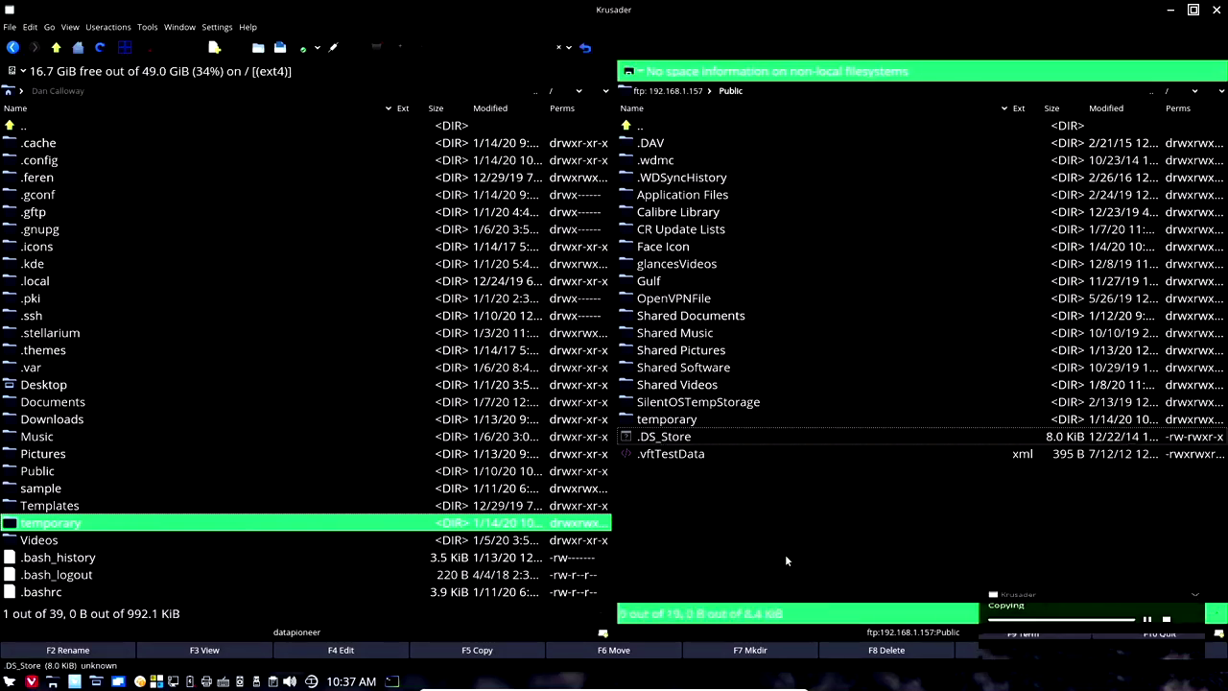
double_click(674, 420)
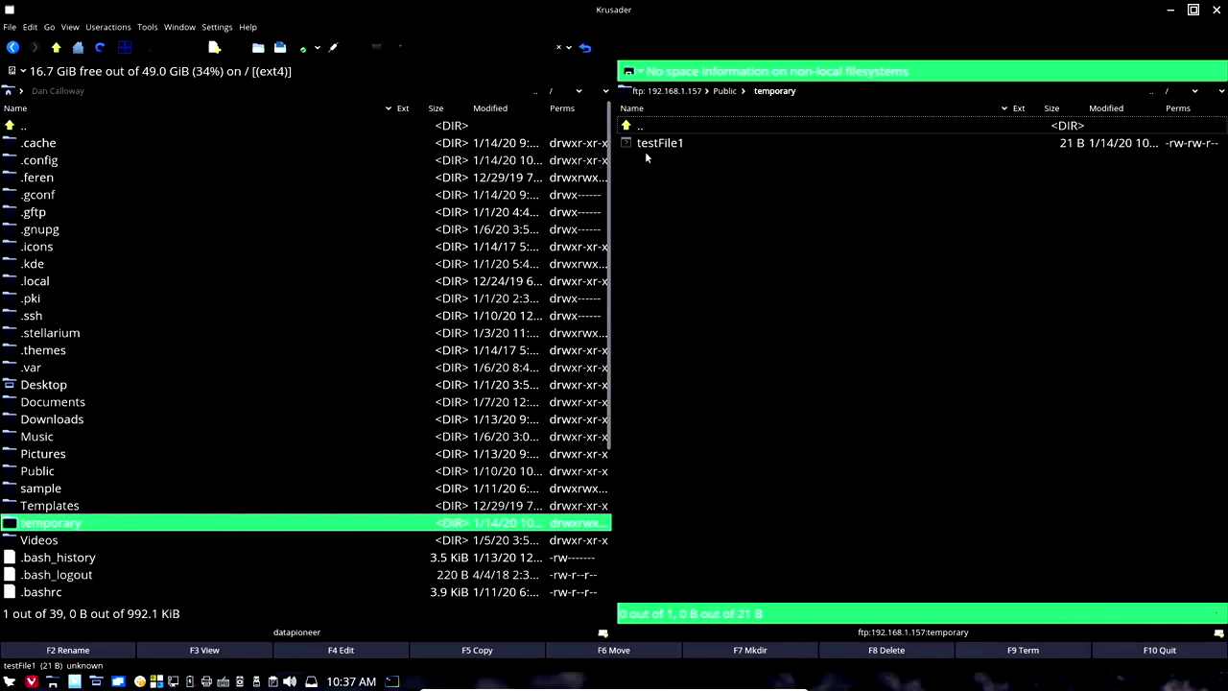
Create a new text file named testFile2 in the FTP temporary folder.
right_click(750, 277)
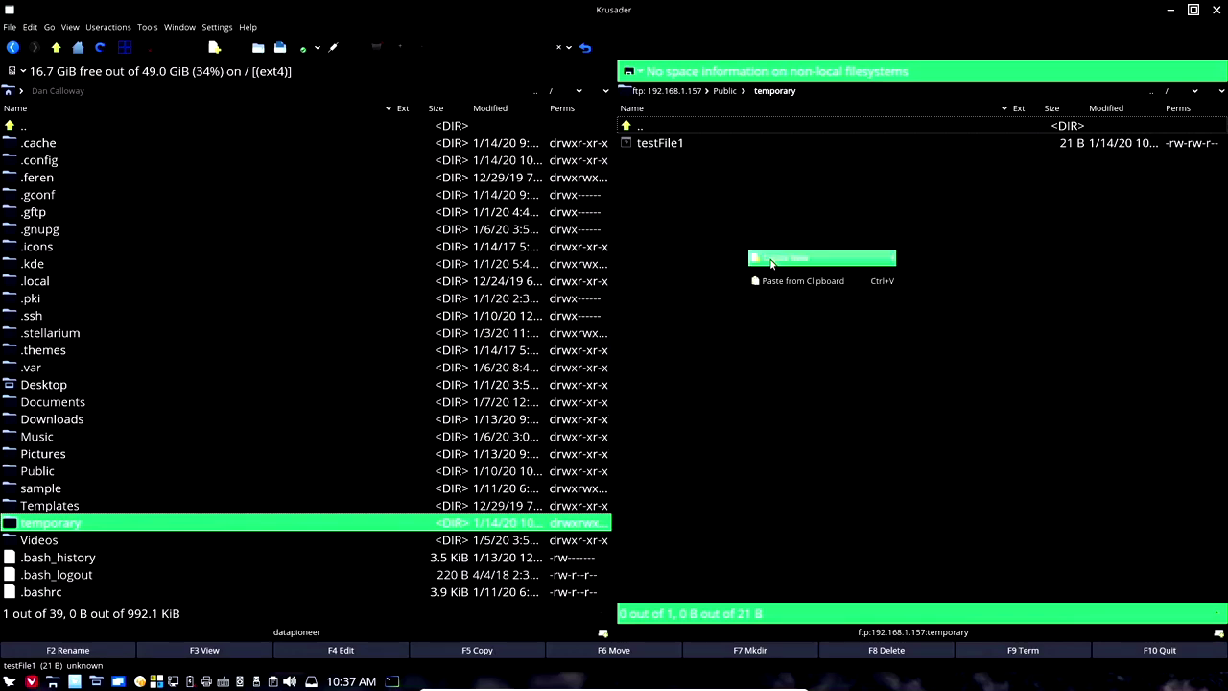
mouse_move(844, 258)
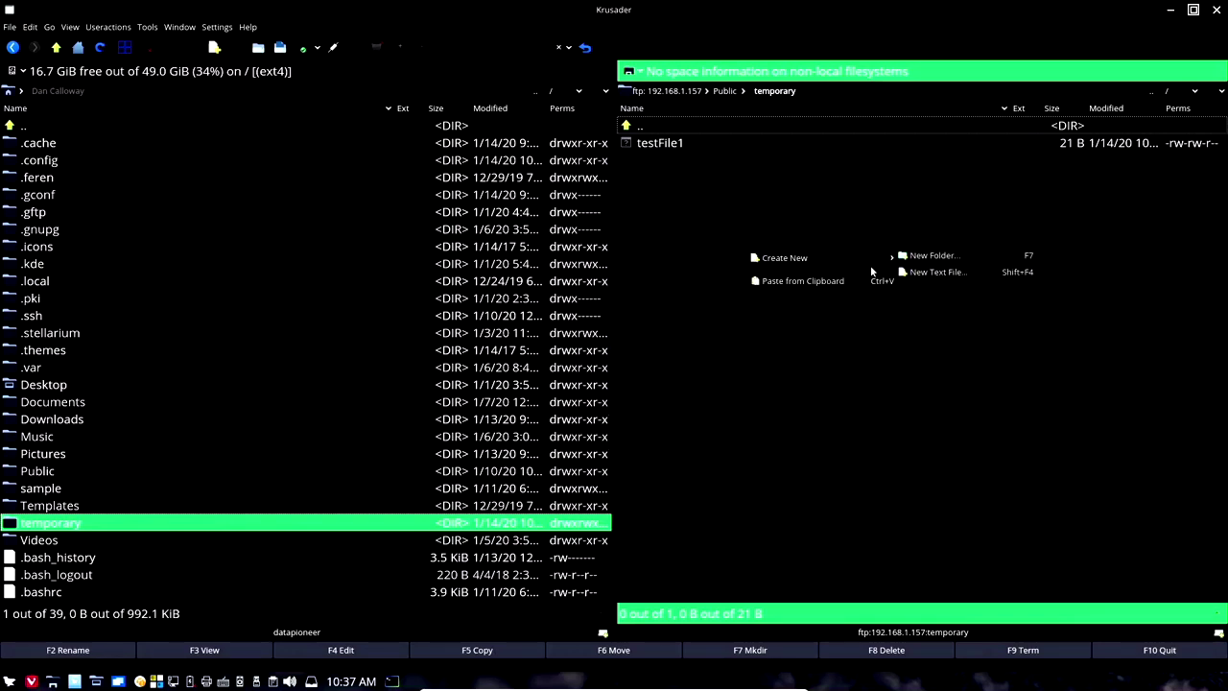
left_click(936, 273)
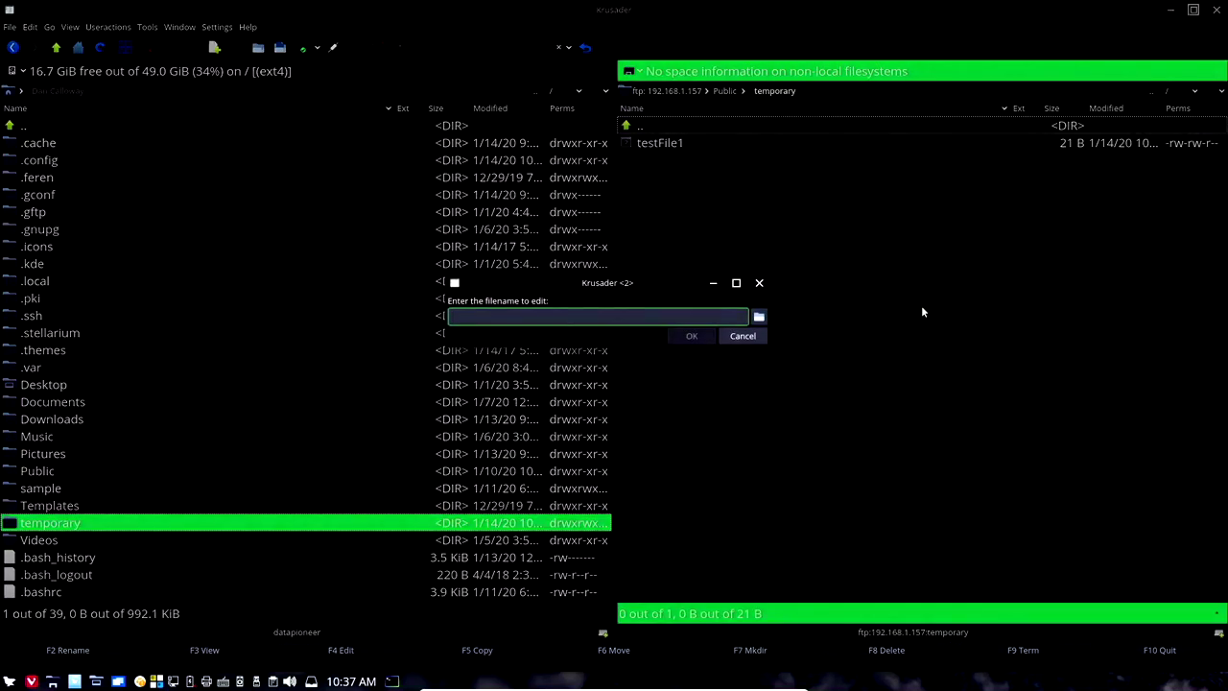
type("testFile")
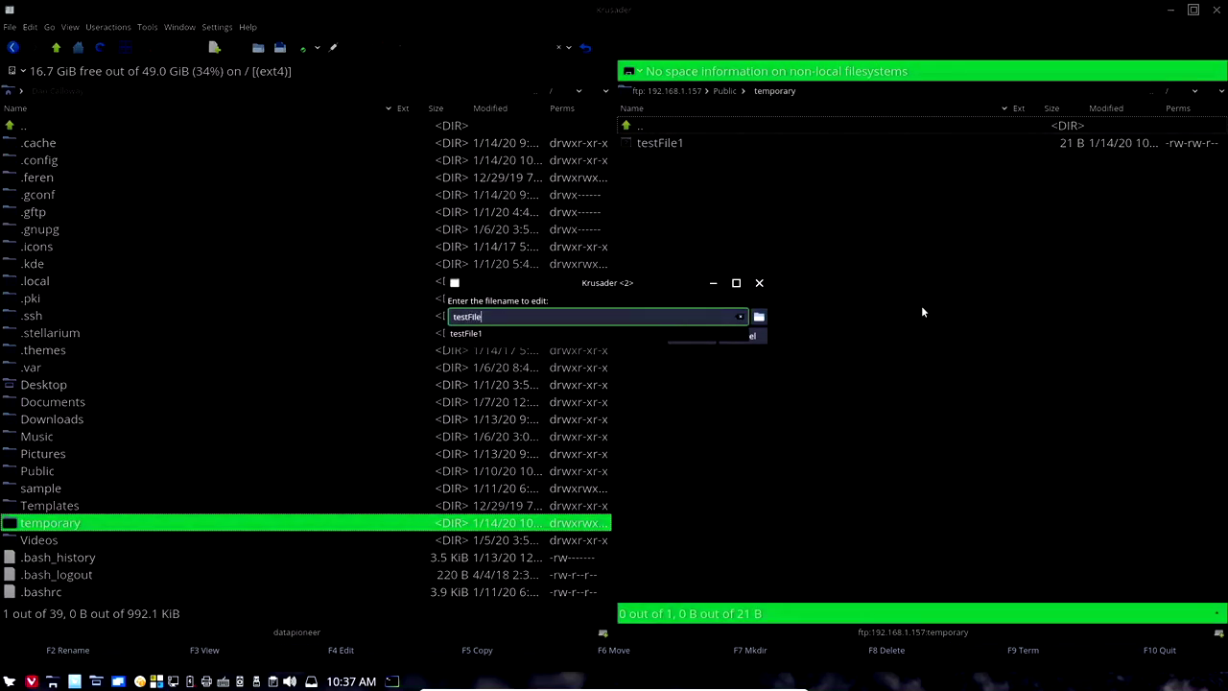
type("2")
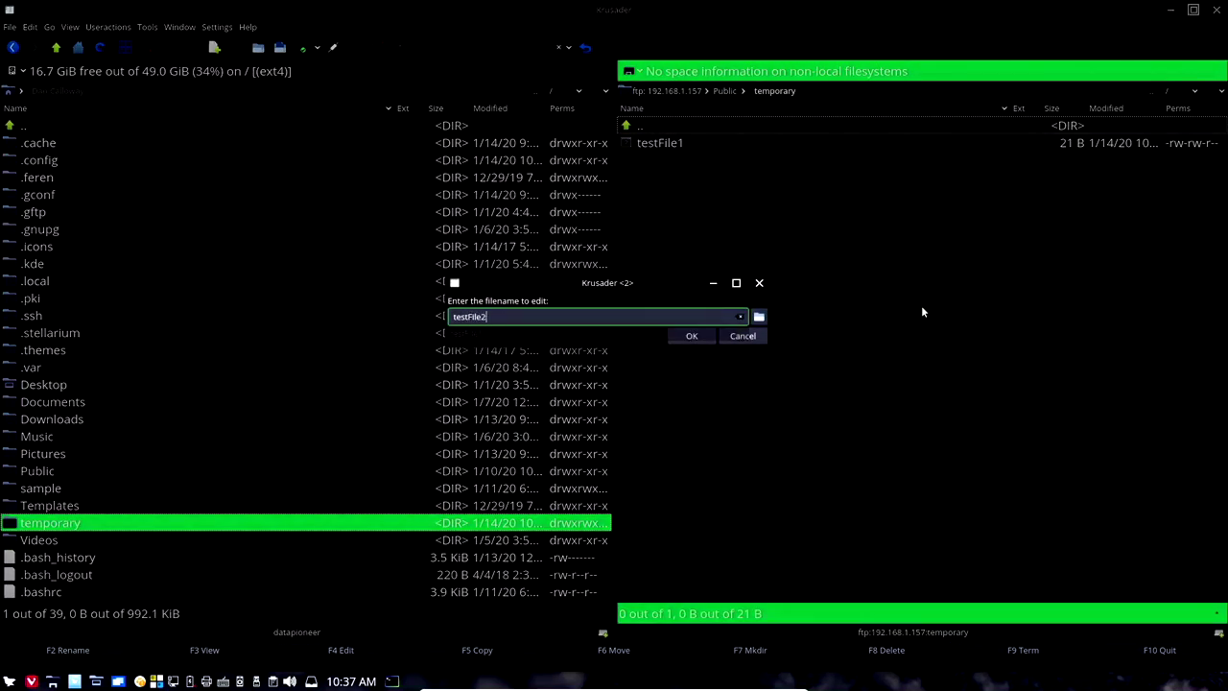
left_click(701, 334)
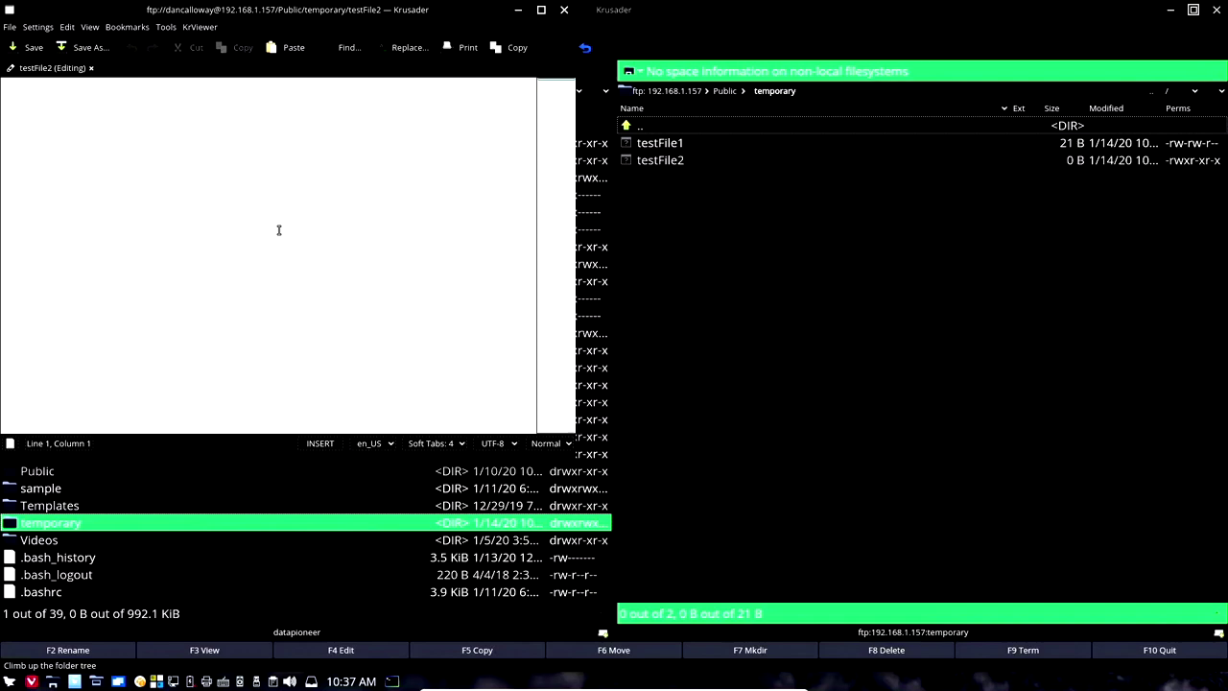
Write "This is another test file." into testFile2 and save it.
type("This is")
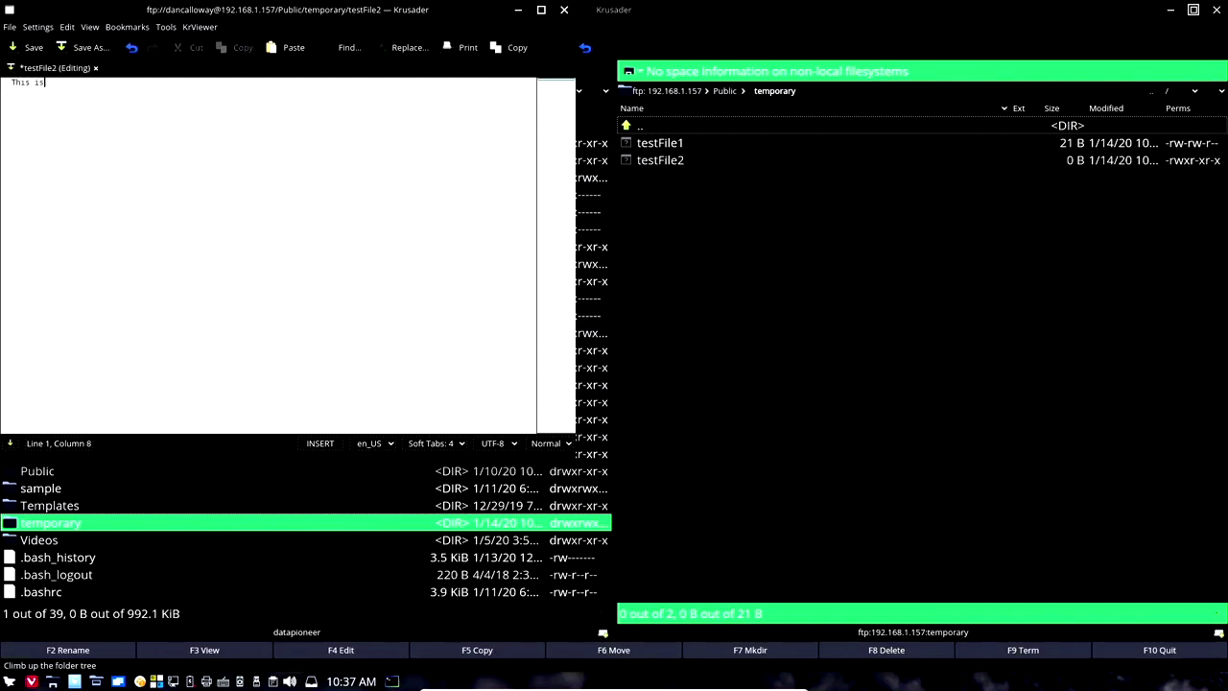
type(" another test file.")
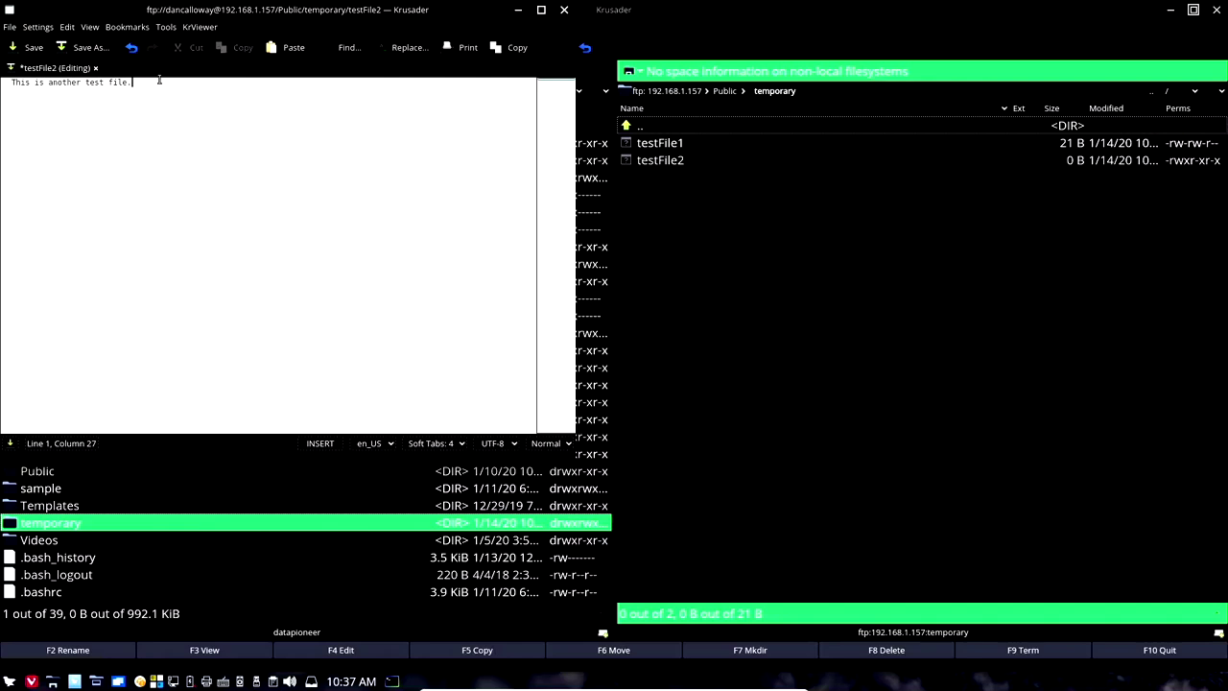
left_click(31, 47)
Close the editor and open the local temporary folder in the left panel.
left_click(563, 10)
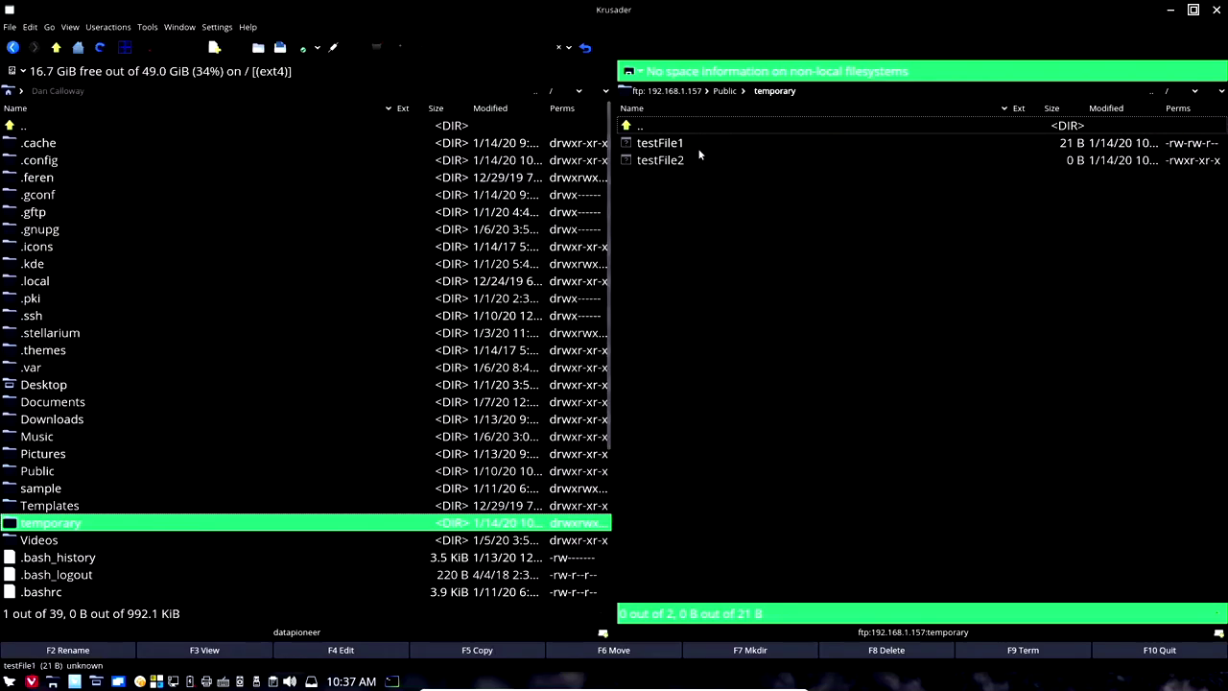
double_click(47, 528)
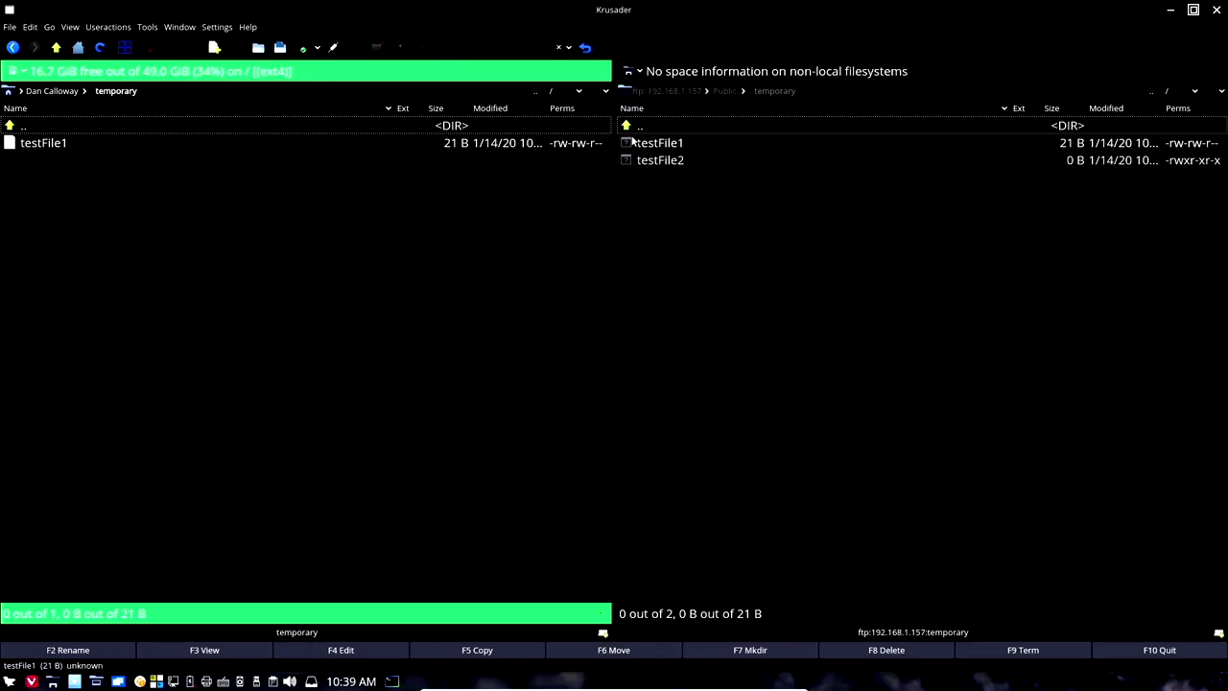
Go up to FTP Public and local home, then launch Tools > Synchronize Folders.
double_click(628, 127)
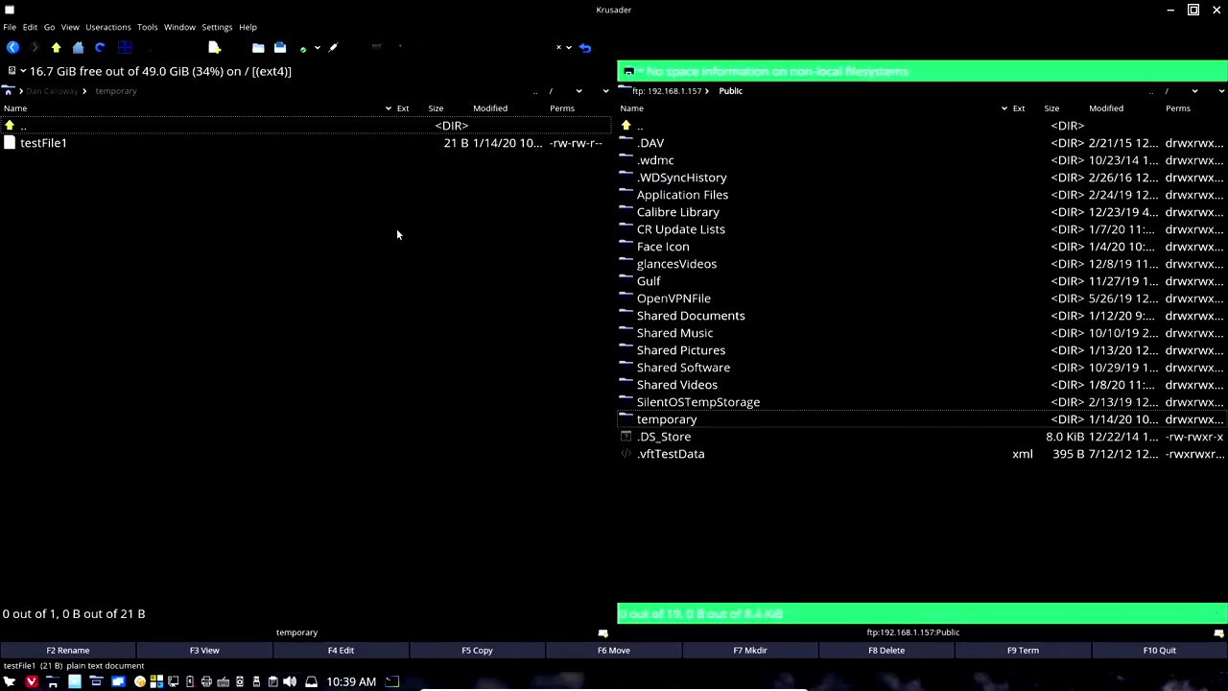
left_click(10, 130)
double_click(10, 129)
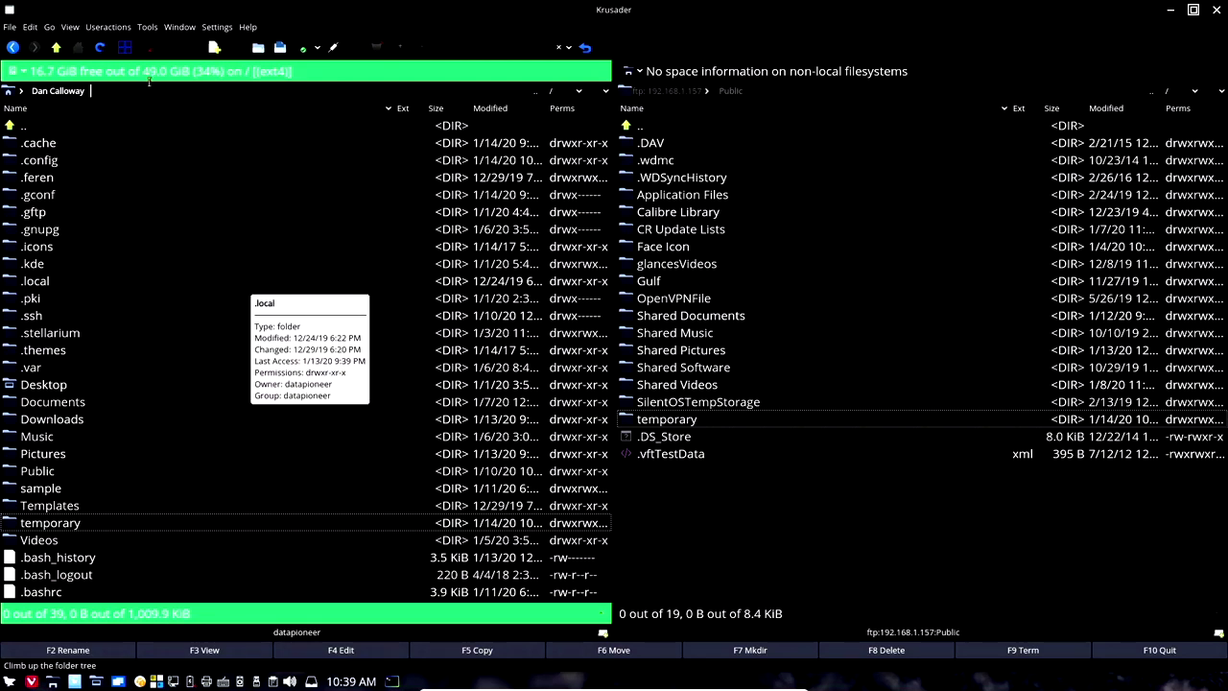
left_click(149, 29)
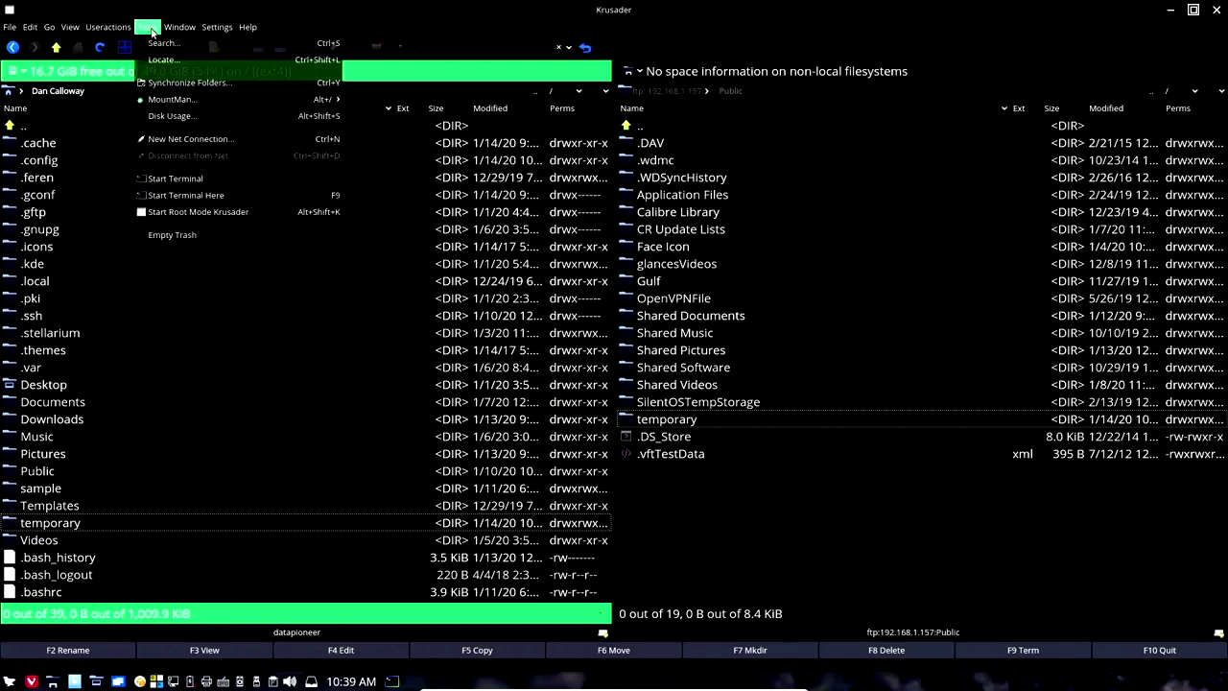
left_click(157, 84)
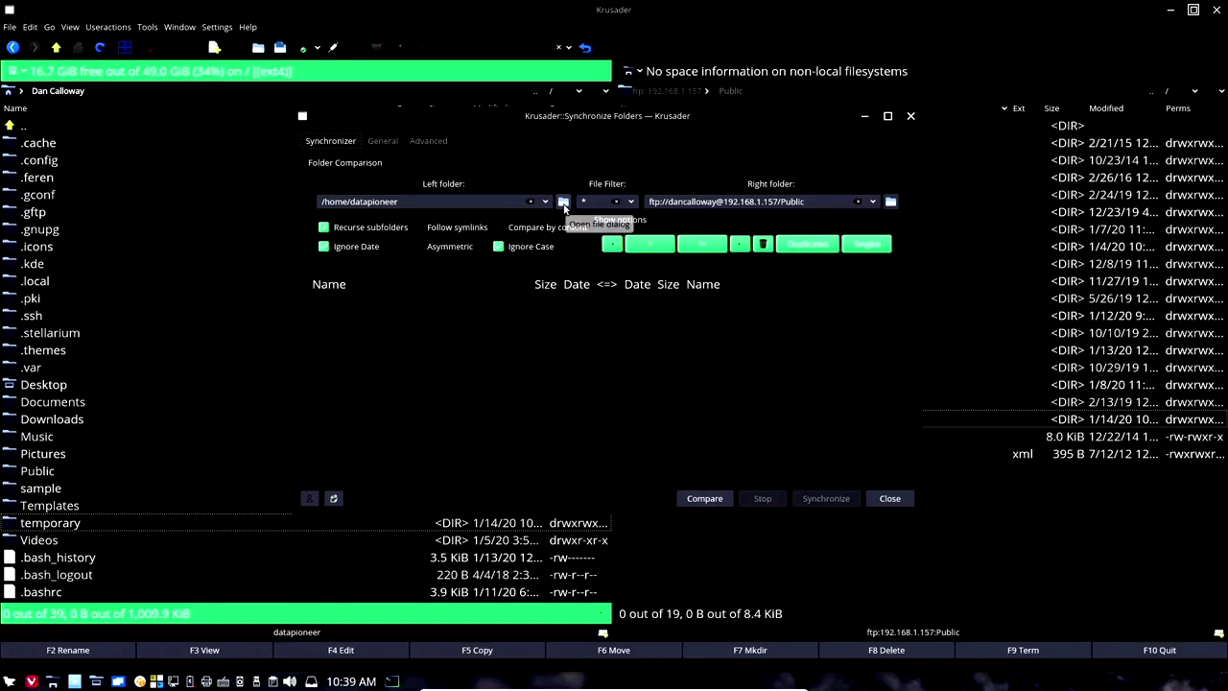
Set Left folder to local home/temporary and Right folder to FTP Public/temporary.
left_click(565, 203)
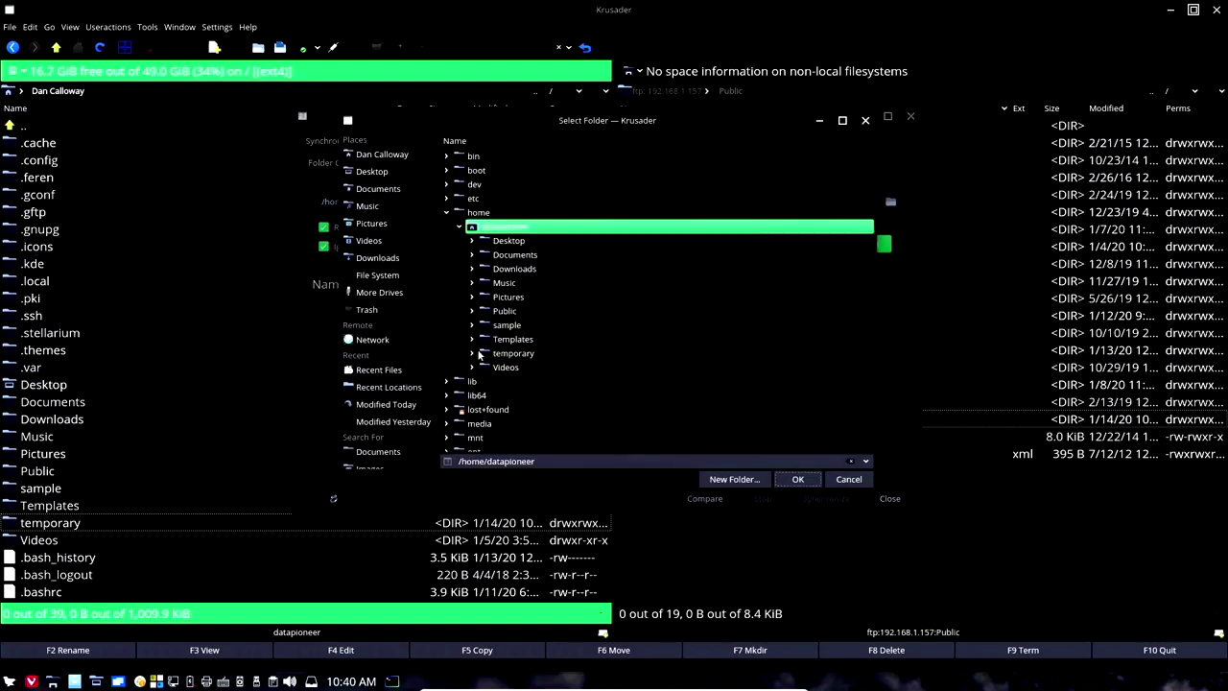
left_click(513, 354)
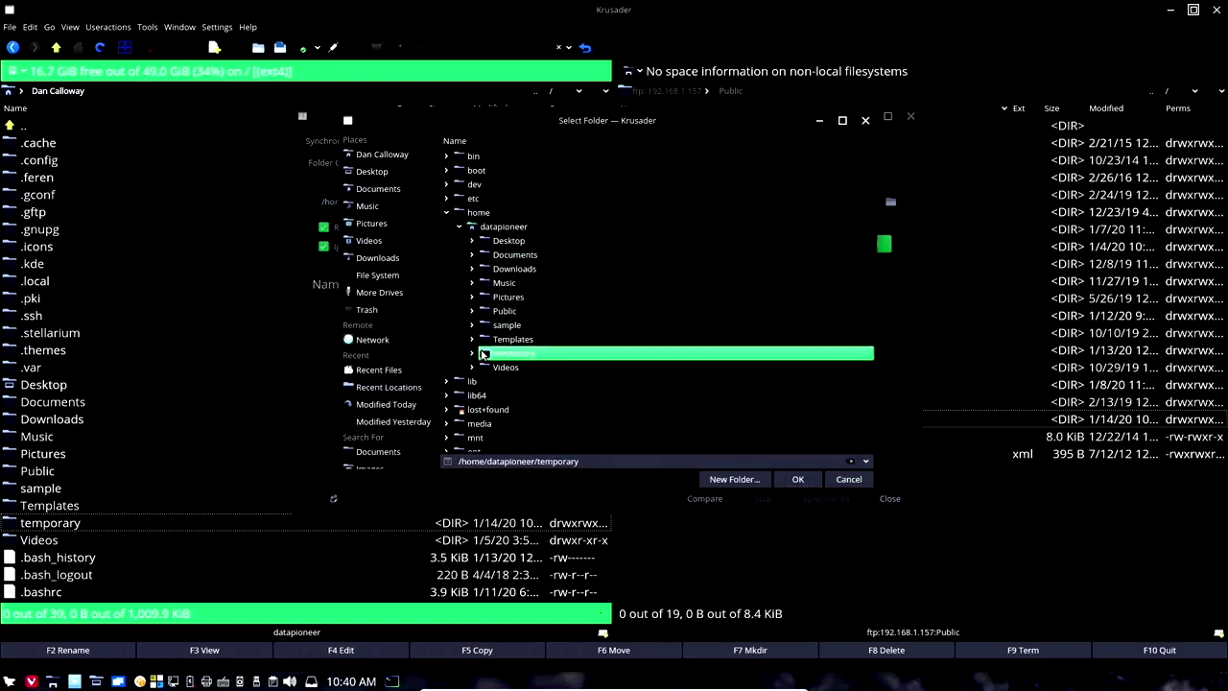
left_click(787, 478)
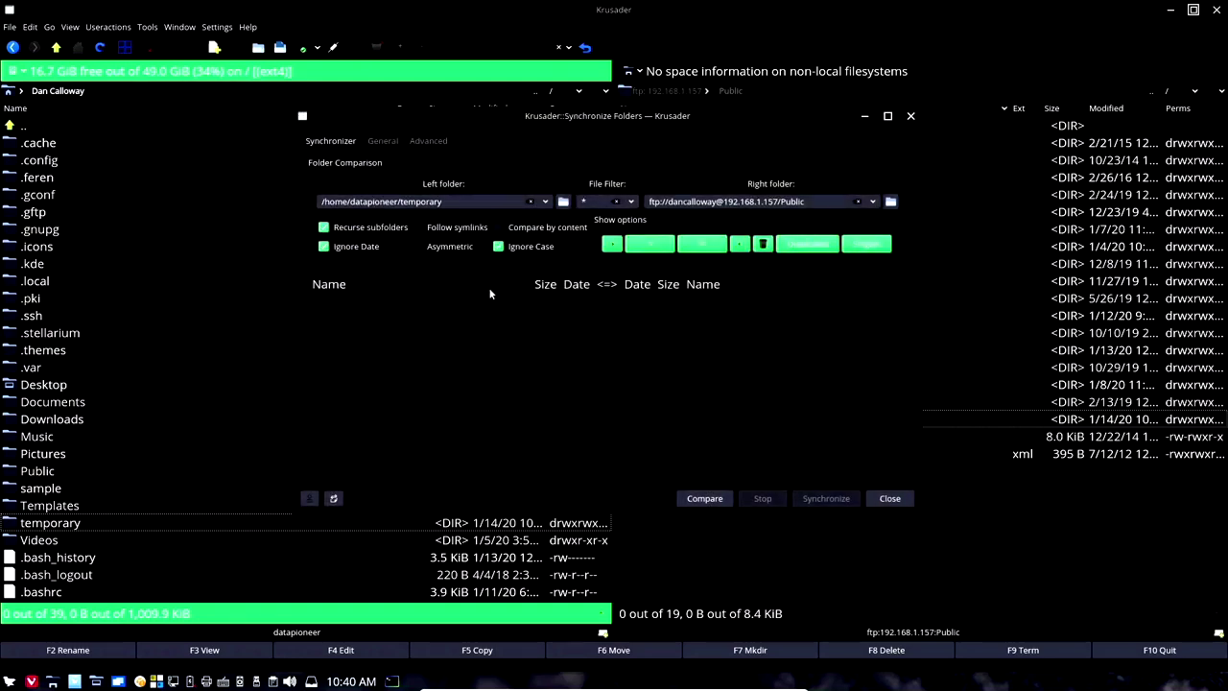
left_click(891, 201)
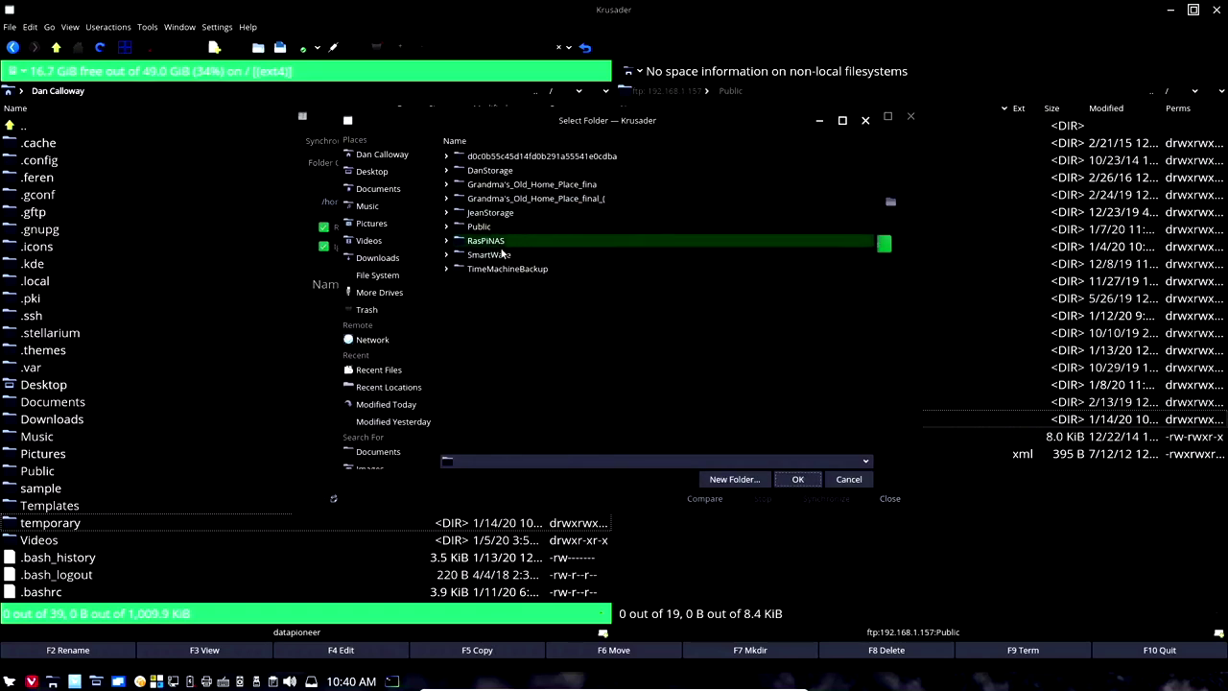
left_click(446, 227)
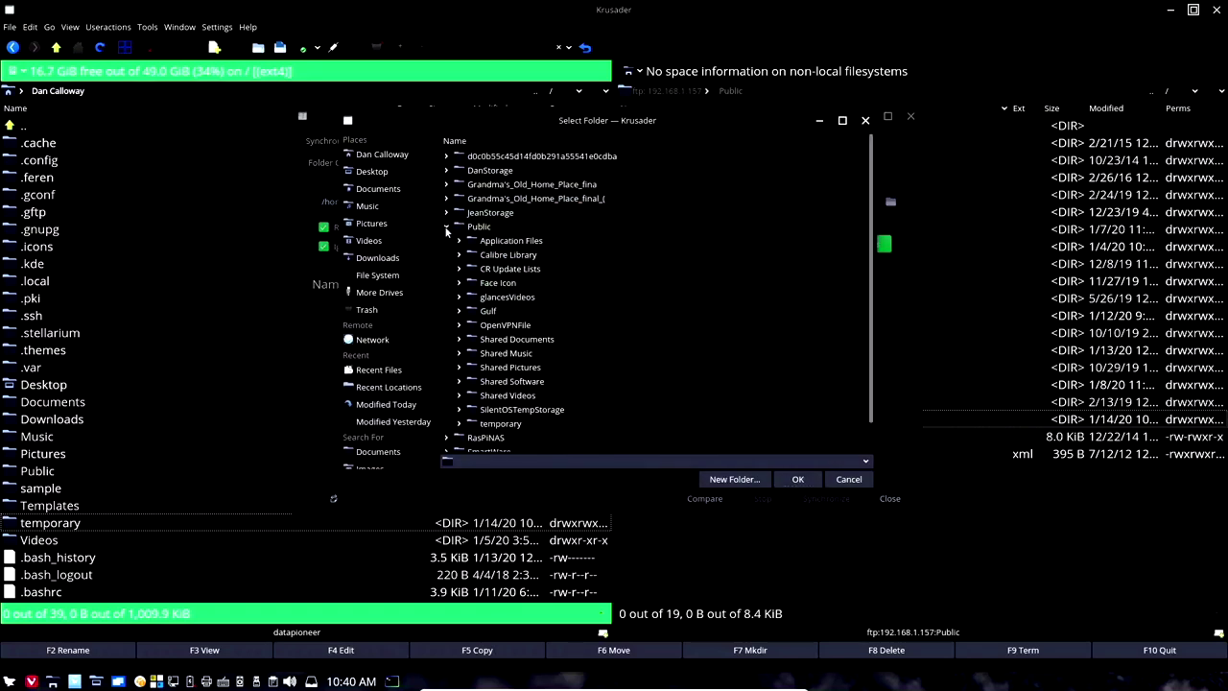
left_click(501, 423)
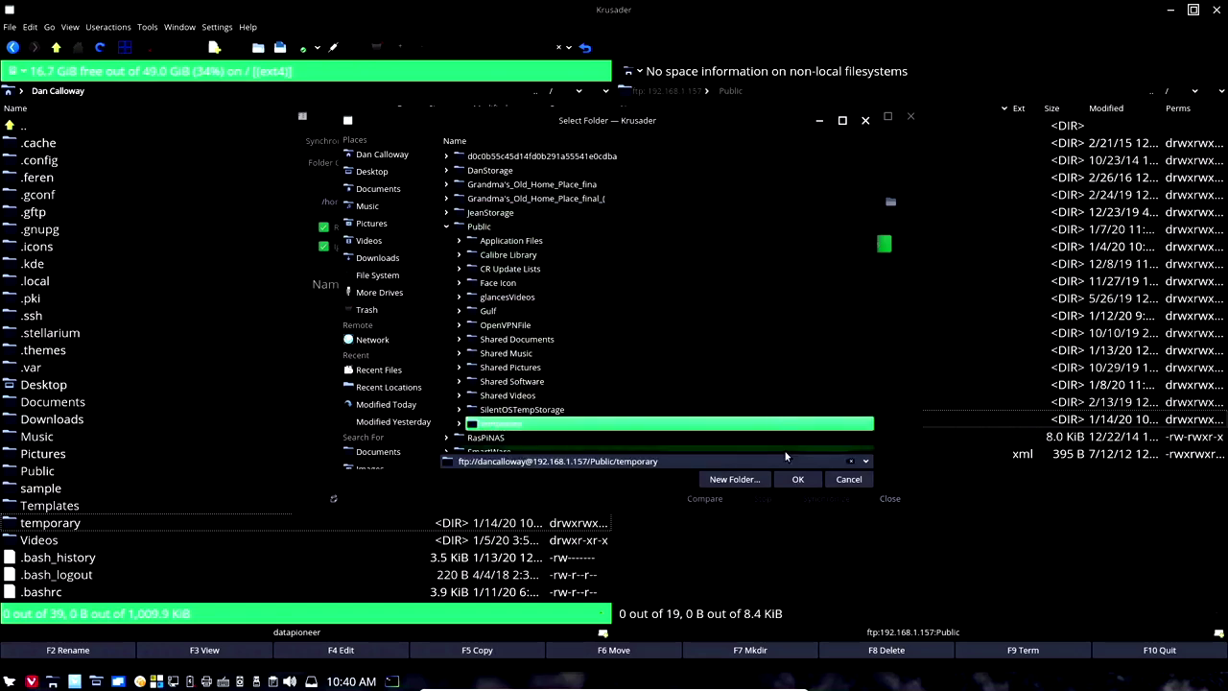
left_click(800, 480)
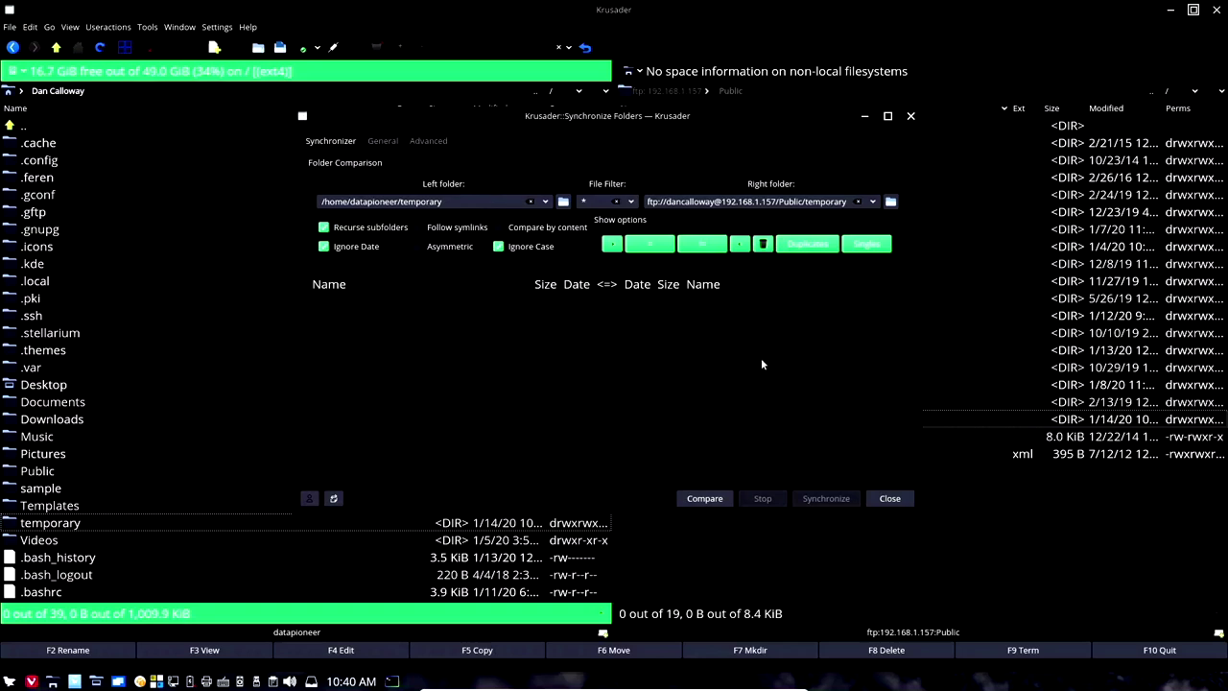
Run Compare on the two temporary folders.
left_click(696, 500)
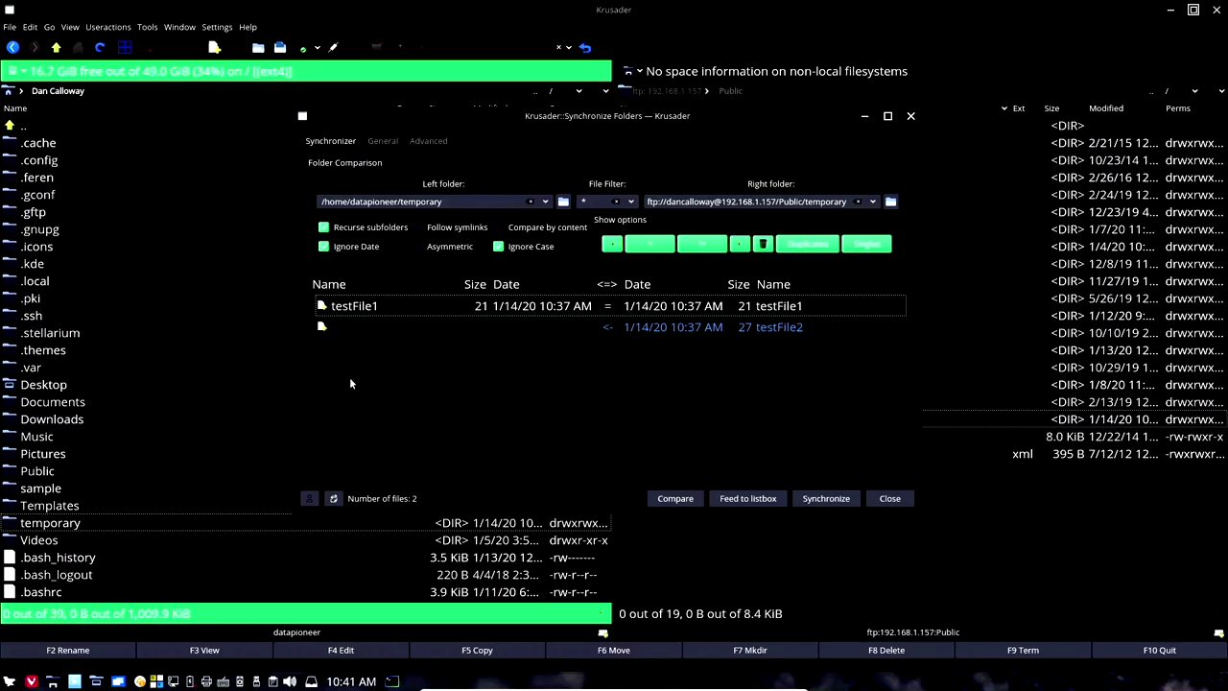
Synchronize, copying testFile2 from FTP into the local temporary folder.
left_click(827, 499)
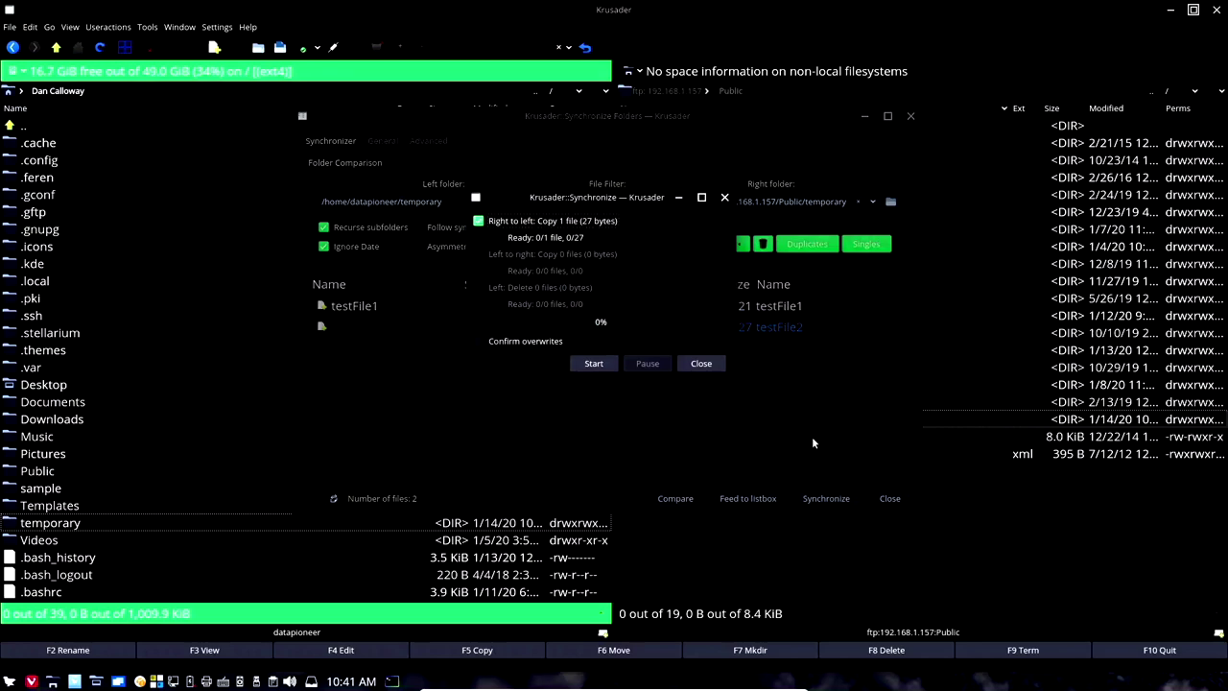
left_click(594, 364)
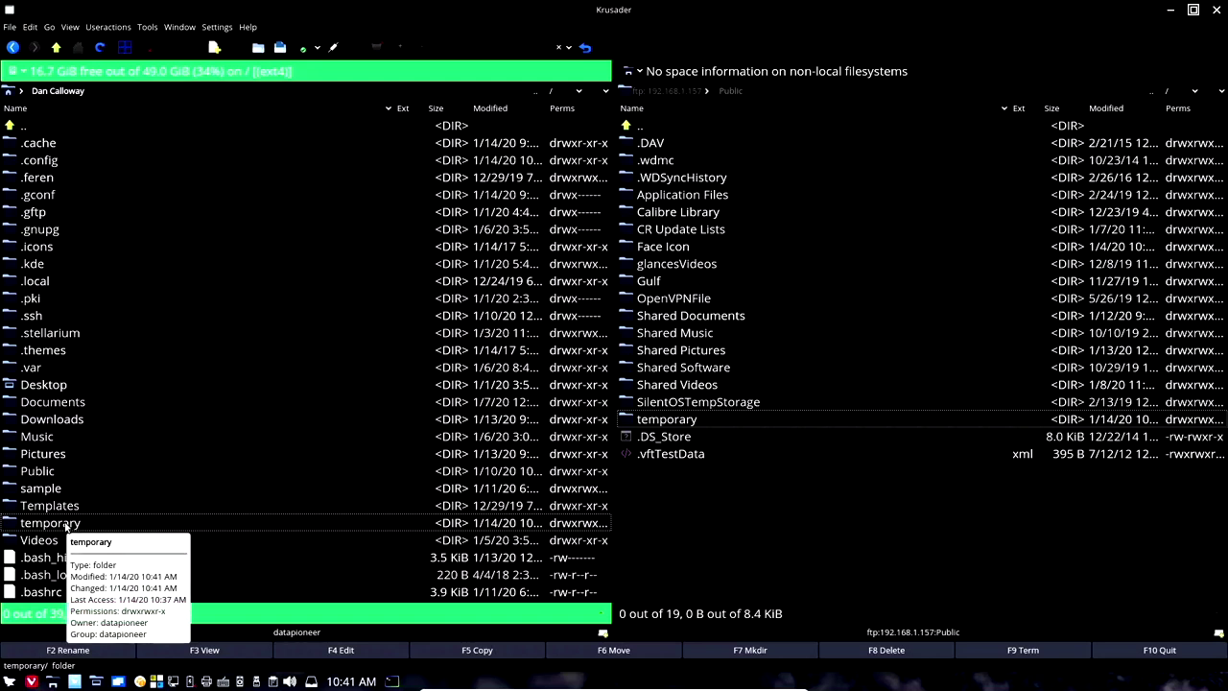
Open the local and FTP temporary folders to check both hold testFile1 and testFile2.
double_click(65, 525)
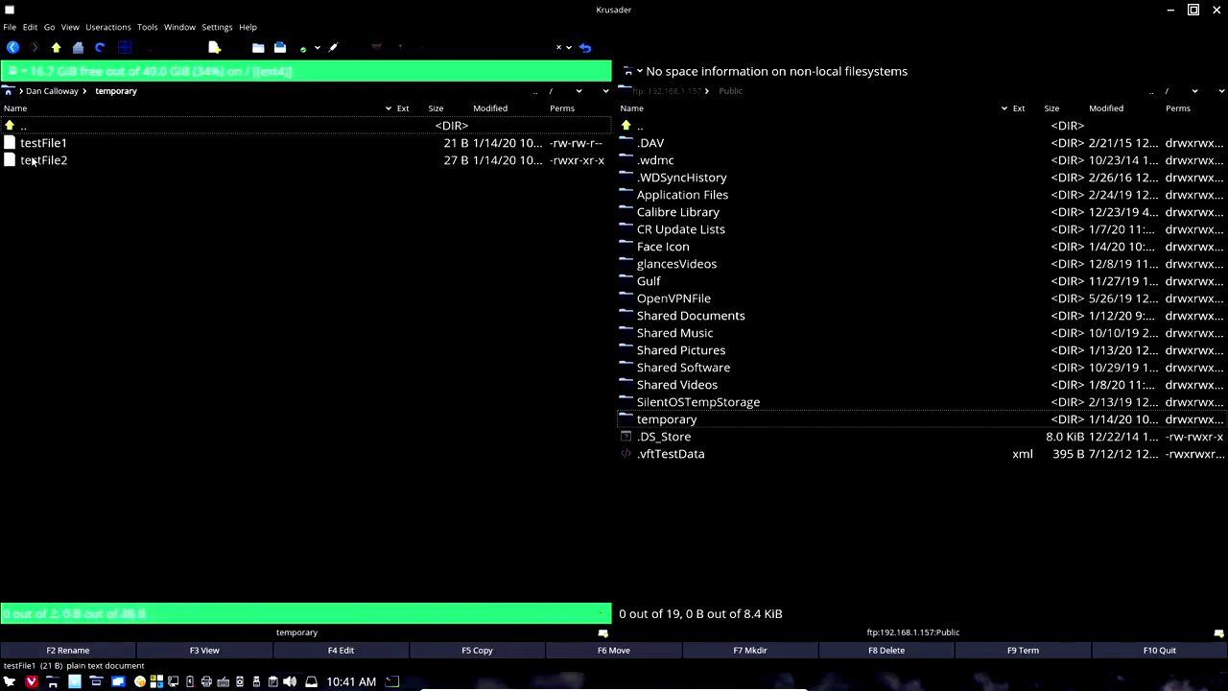
double_click(662, 419)
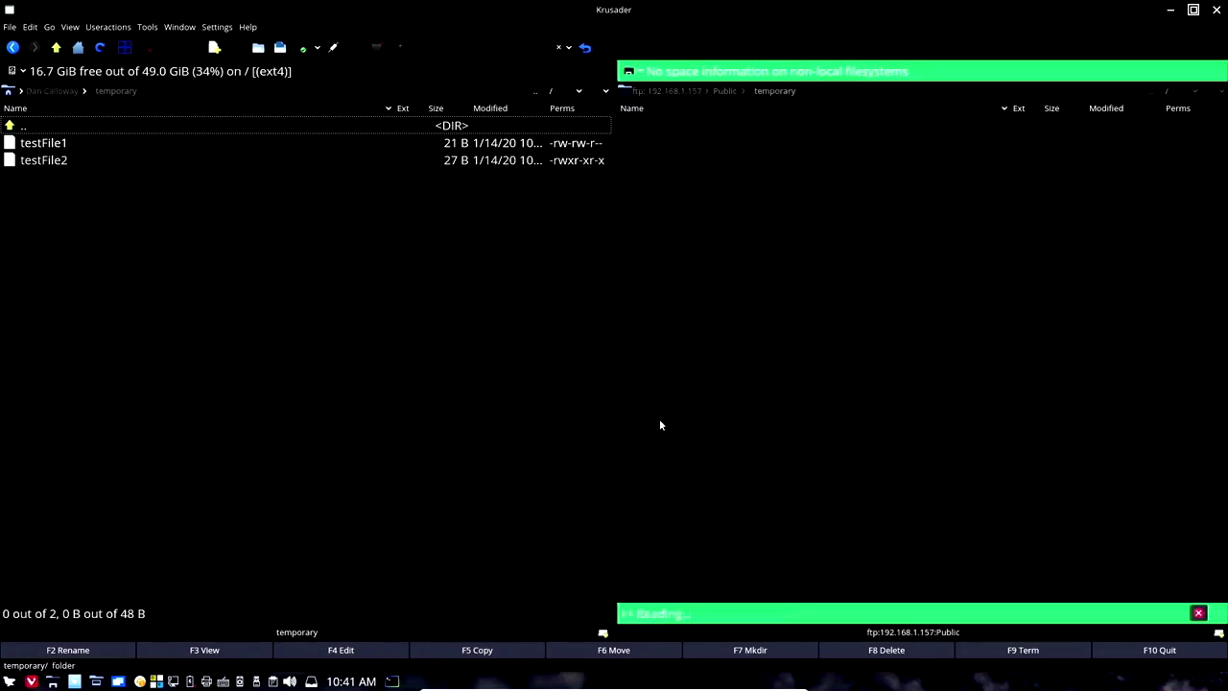